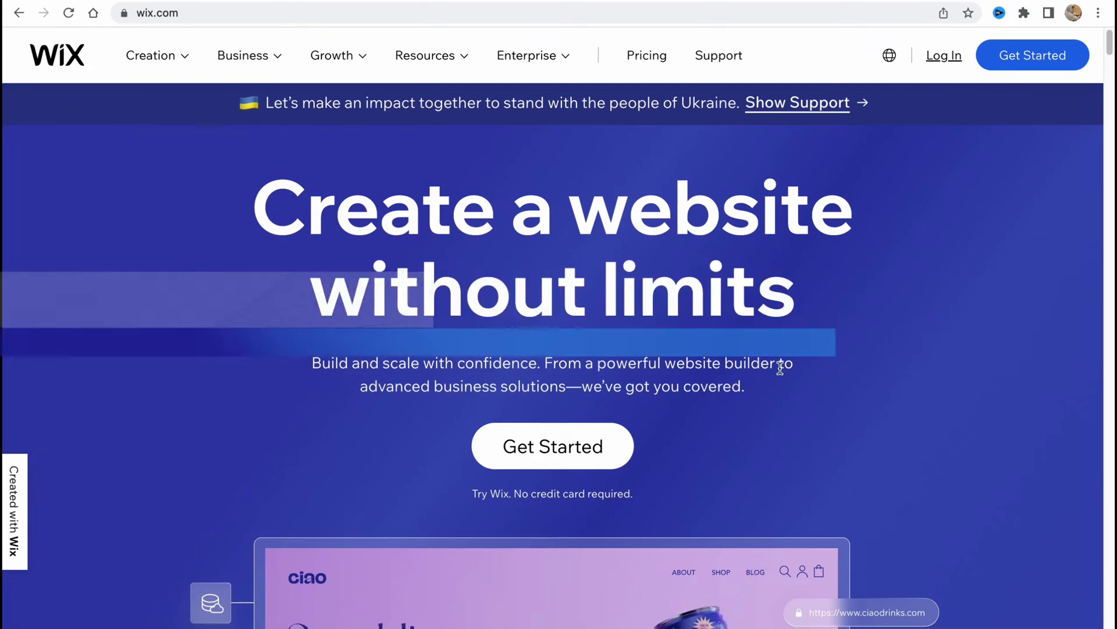
scroll(764, 363, down, 2)
scroll(768, 366, down, 4)
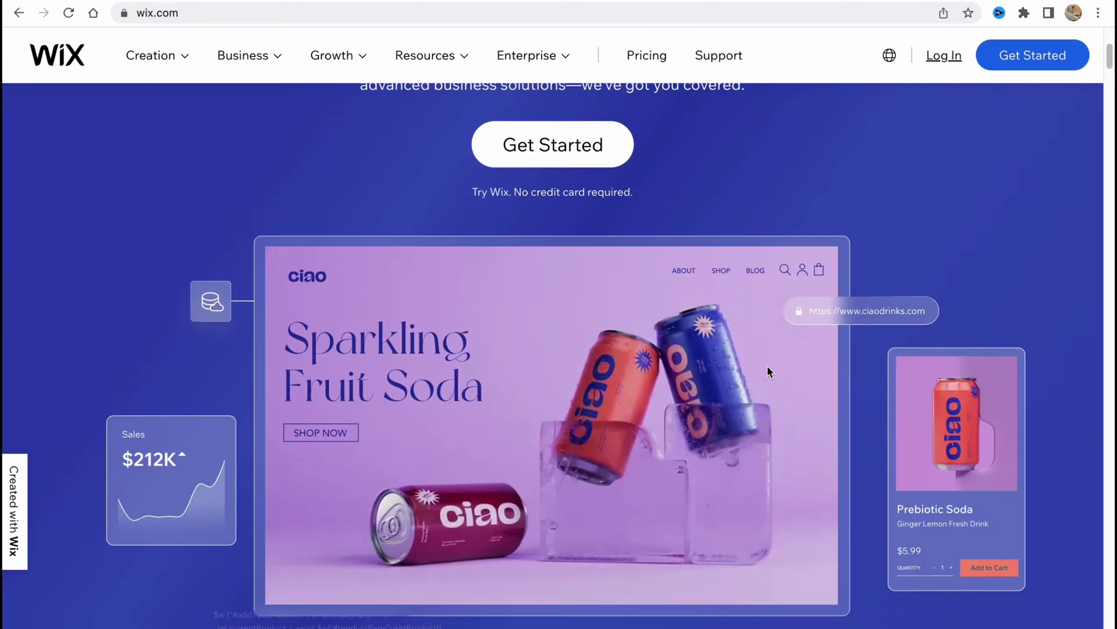
scroll(771, 369, down, 1)
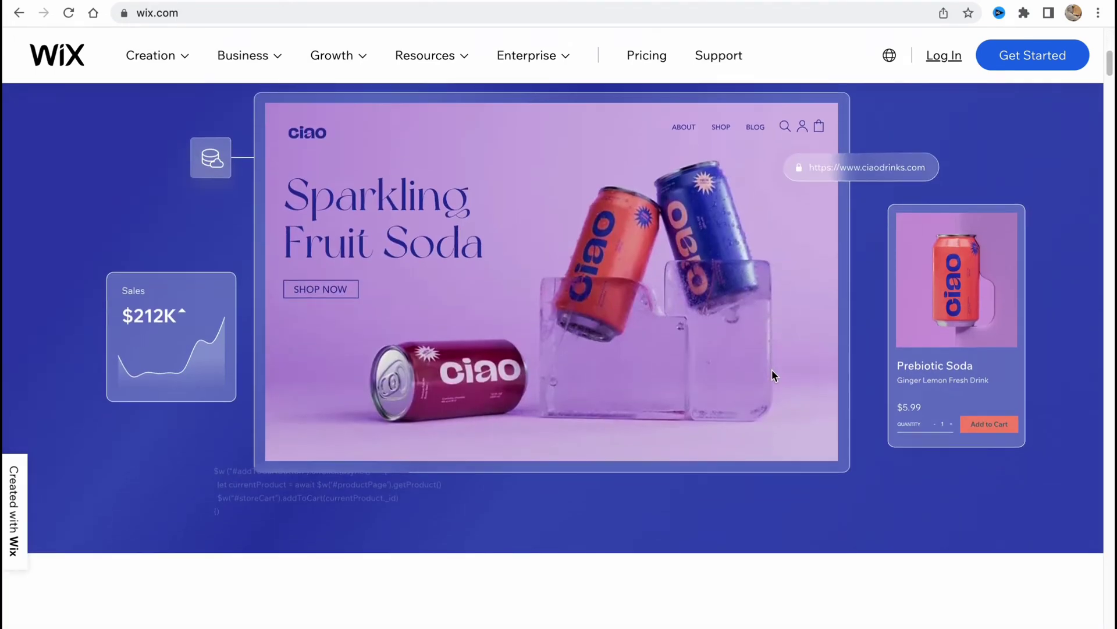
scroll(772, 370, up, 5)
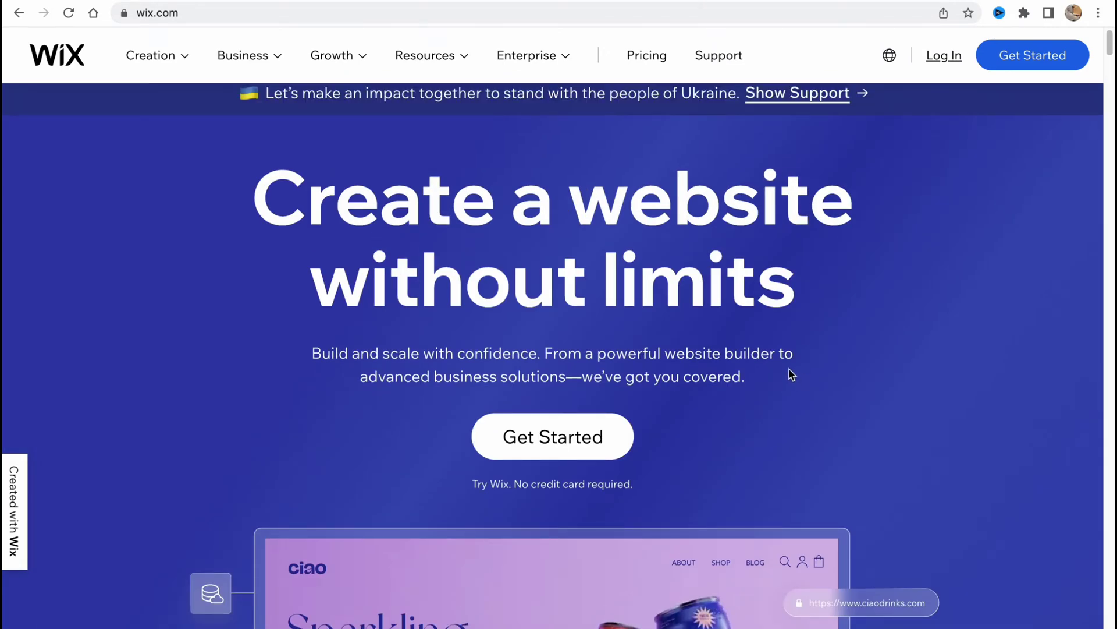
scroll(790, 374, up, 1)
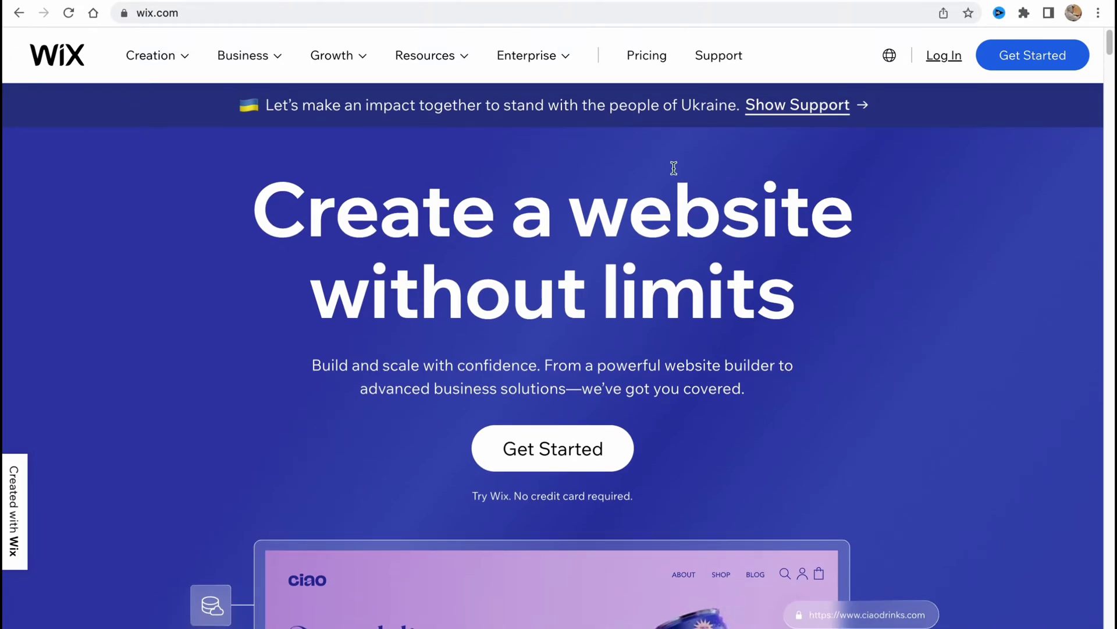
Sign up for Wix with a Google account and land on the empty My Sites dashboard.
click(1034, 65)
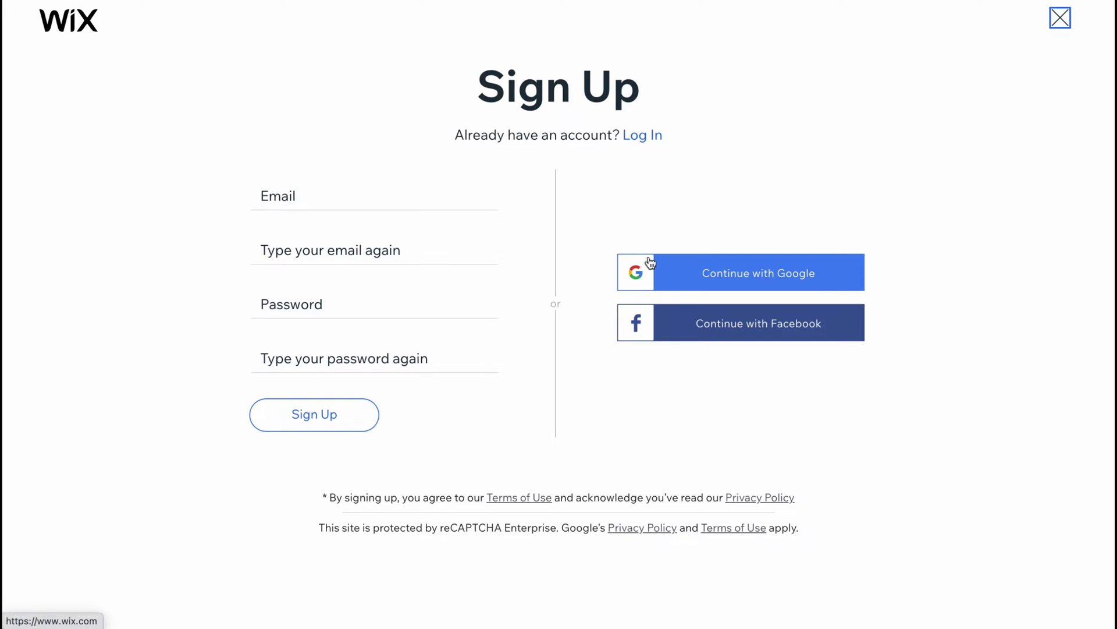
click(708, 277)
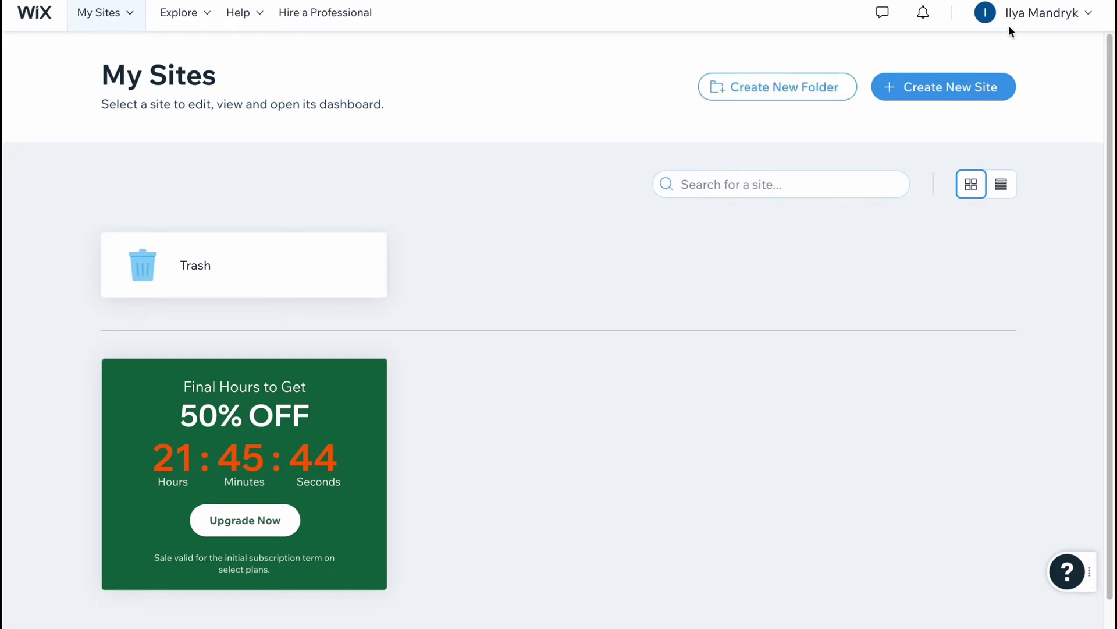
Start a new Wix site from the account dropdown's Create a New Site option.
click(1083, 21)
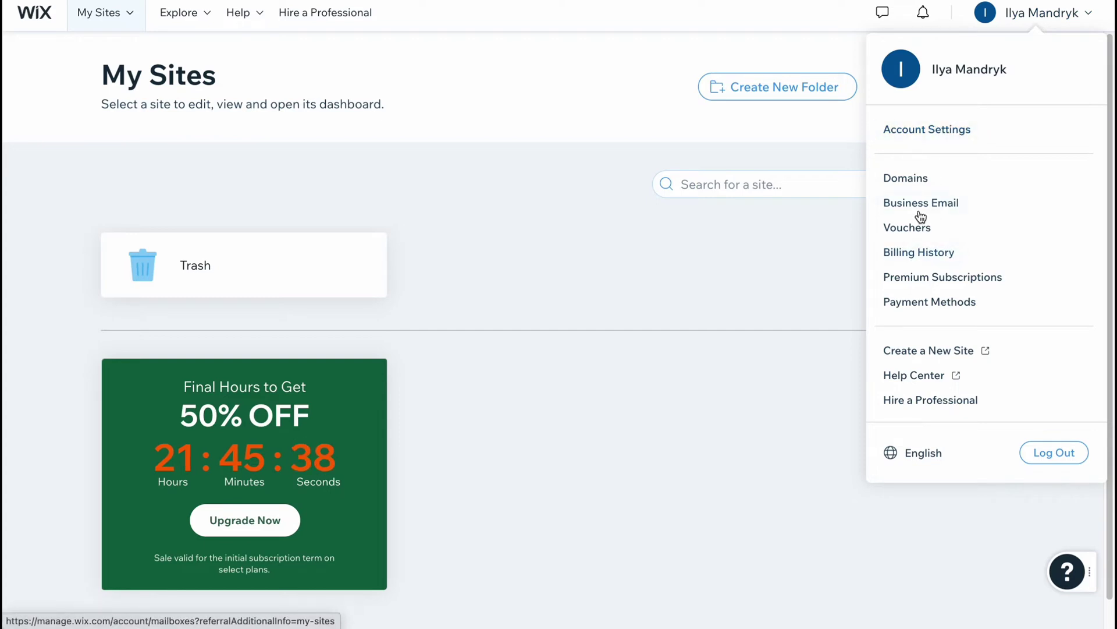
click(795, 295)
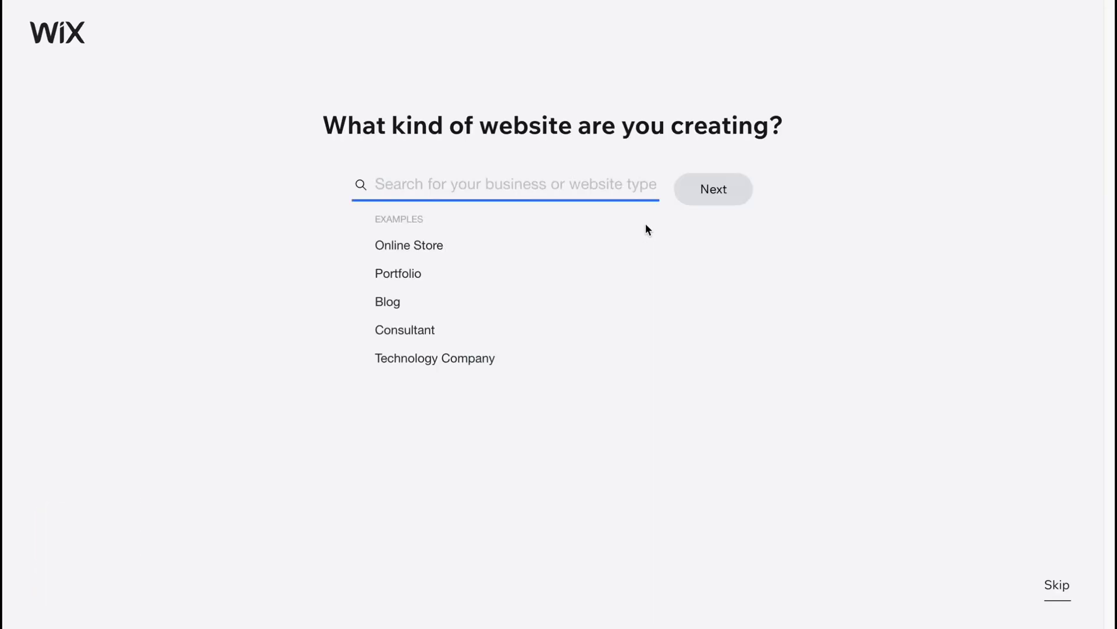
Choose Online Store as the website type and skip the extra features.
click(411, 245)
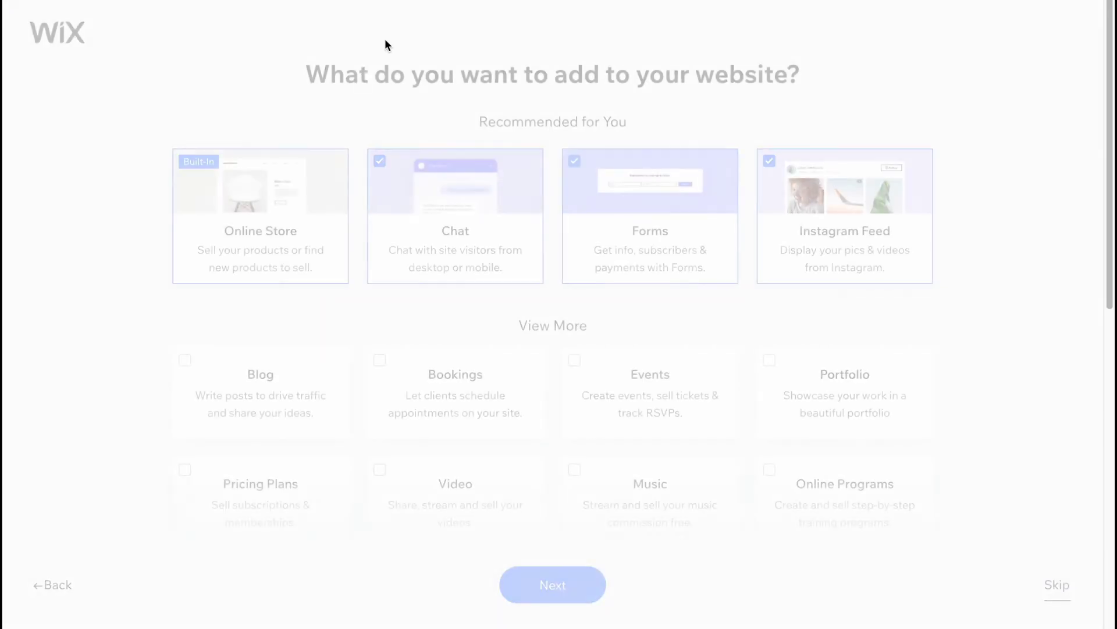
click(1054, 586)
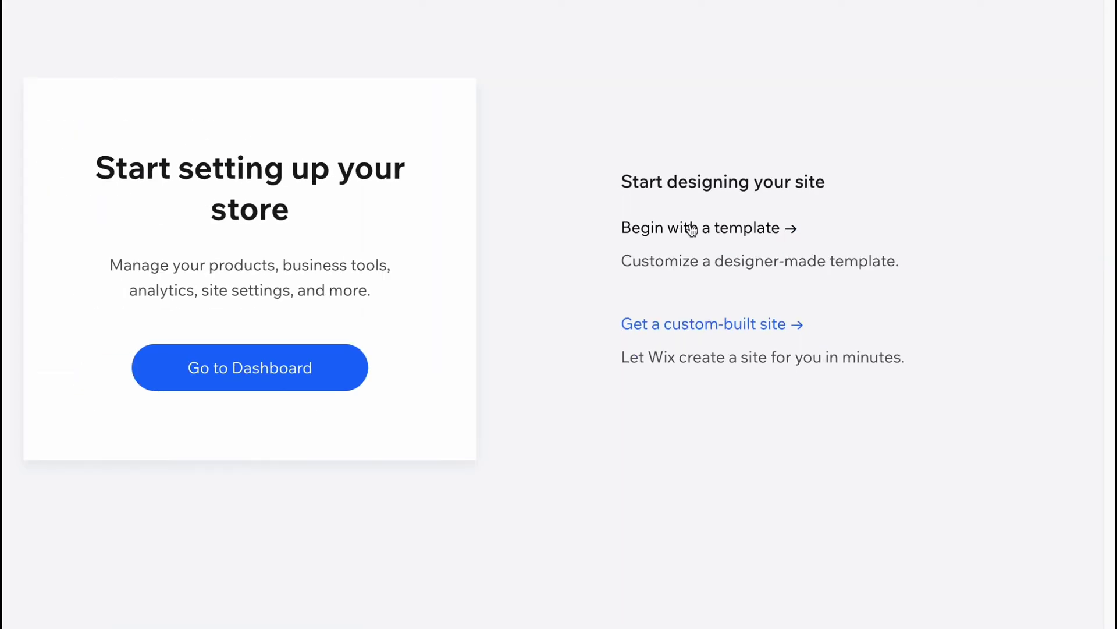
Begin with a designer template to browse the Online Store designs.
click(687, 227)
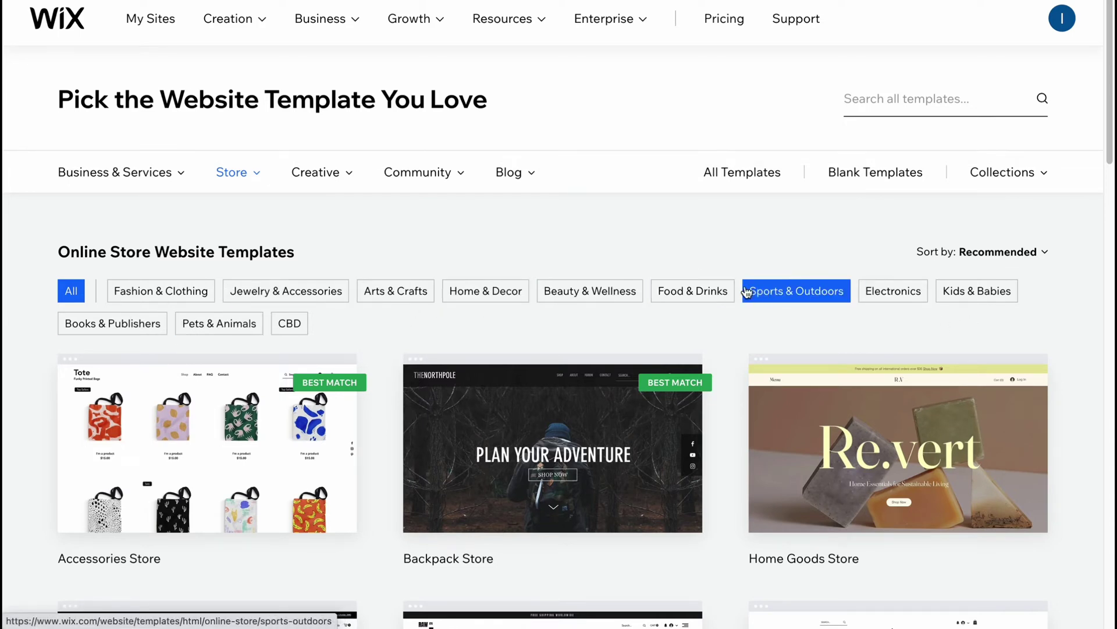
scroll(695, 391, down, 1)
scroll(704, 389, down, 4)
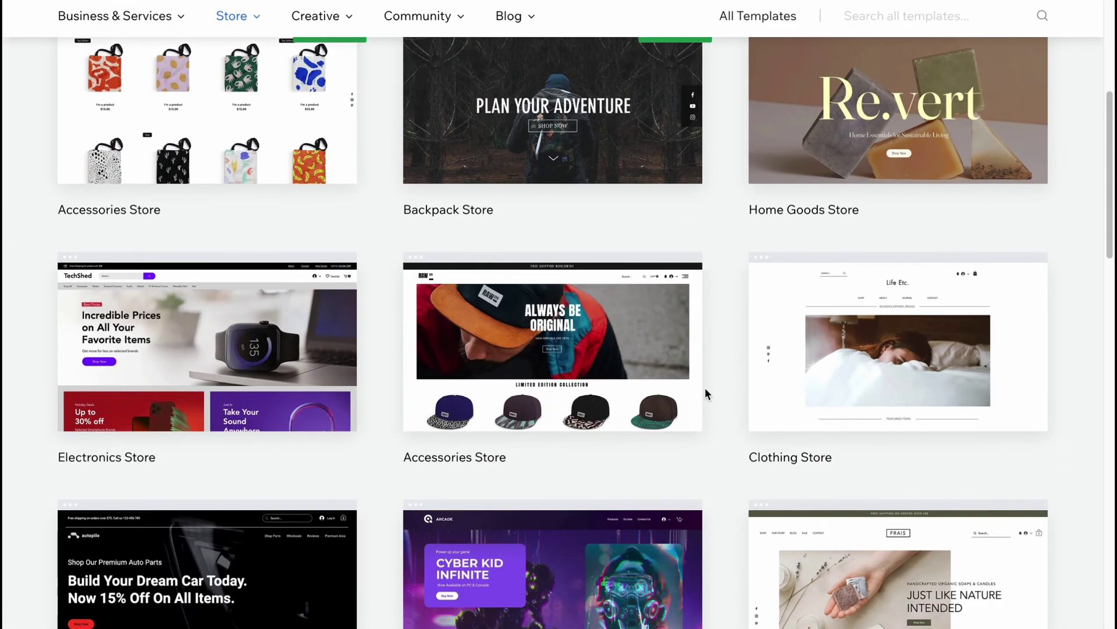
scroll(814, 379, down, 1)
scroll(820, 383, down, 2)
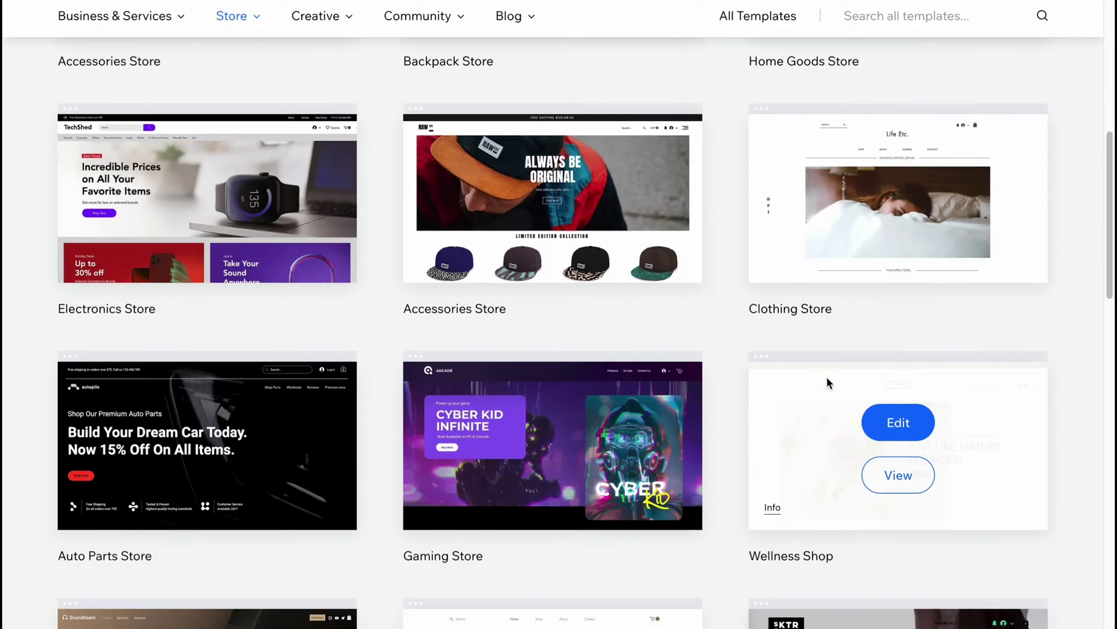
scroll(825, 380, up, 1)
scroll(768, 389, down, 4)
scroll(712, 405, up, 5)
scroll(568, 350, up, 1)
scroll(366, 227, up, 1)
scroll(223, 205, up, 1)
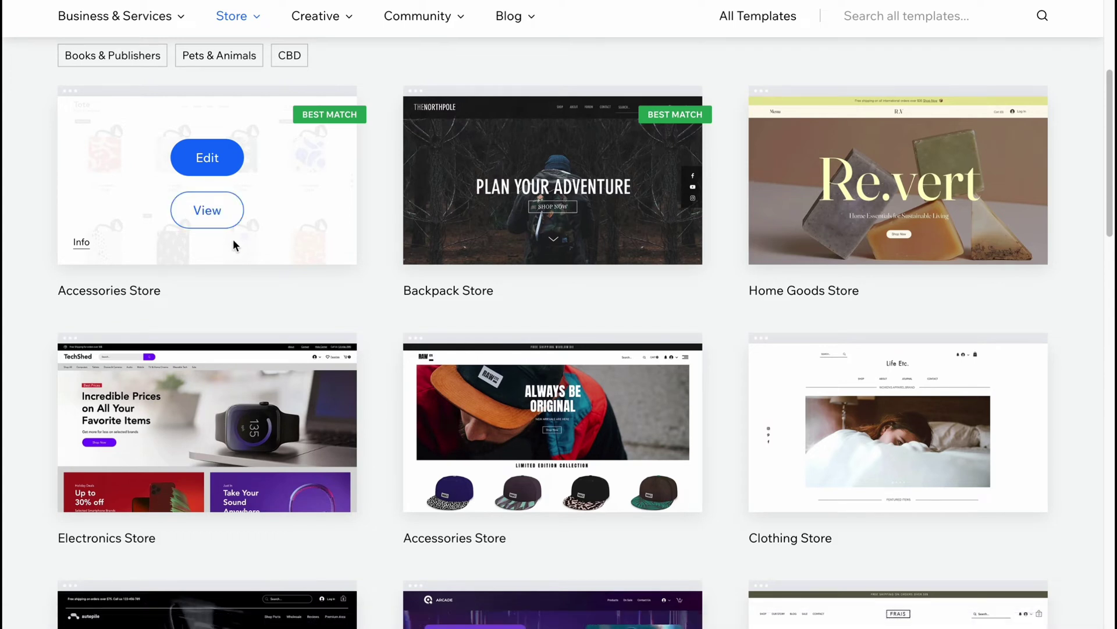
Preview the tote-bag Accessories Store template.
click(213, 213)
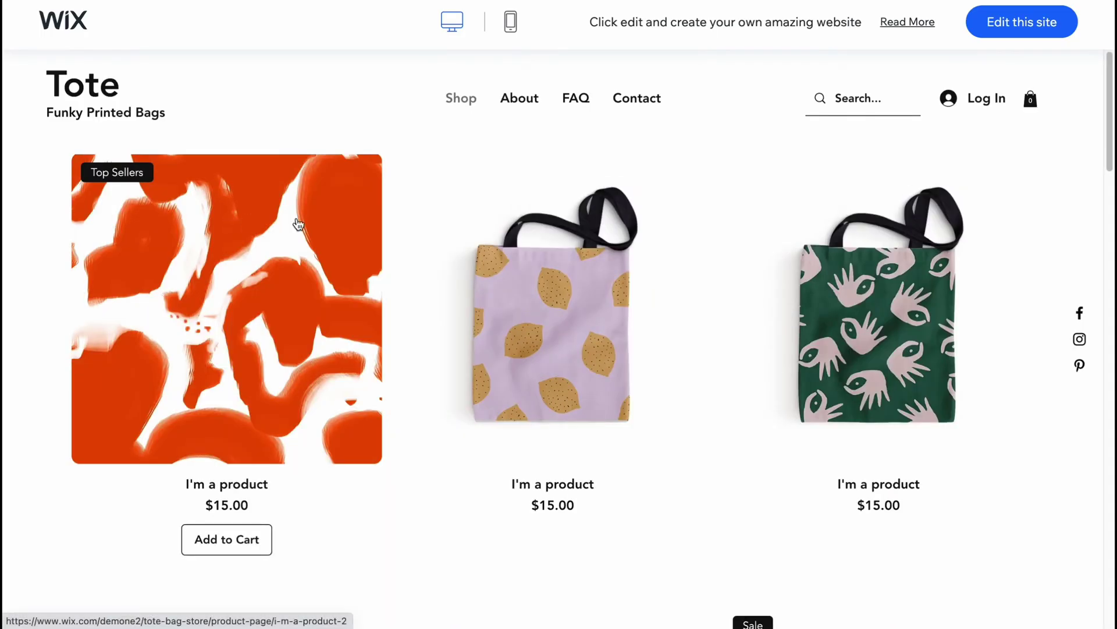
scroll(547, 264, down, 3)
scroll(548, 265, up, 3)
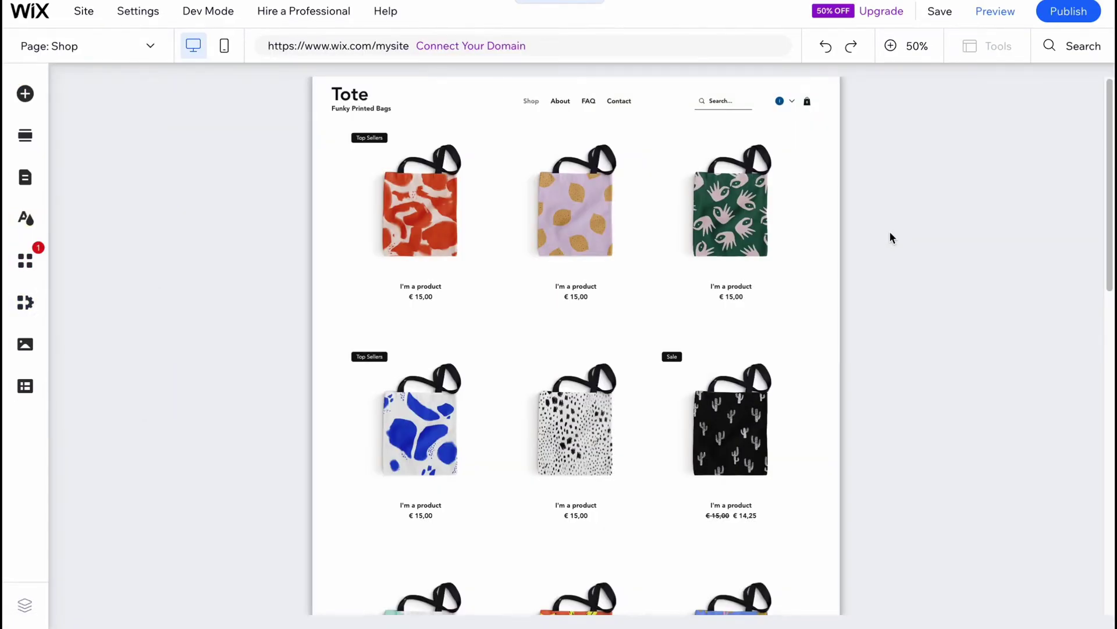
scroll(572, 223, down, 2)
scroll(574, 223, up, 2)
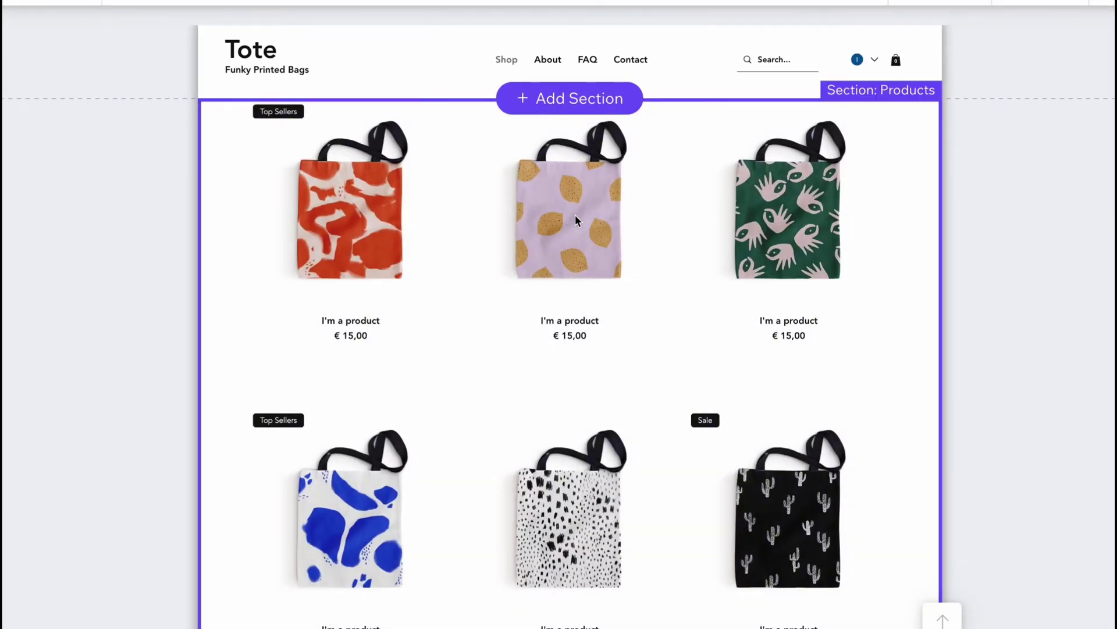
Open Manage Products from the Shop page's product gallery.
click(575, 216)
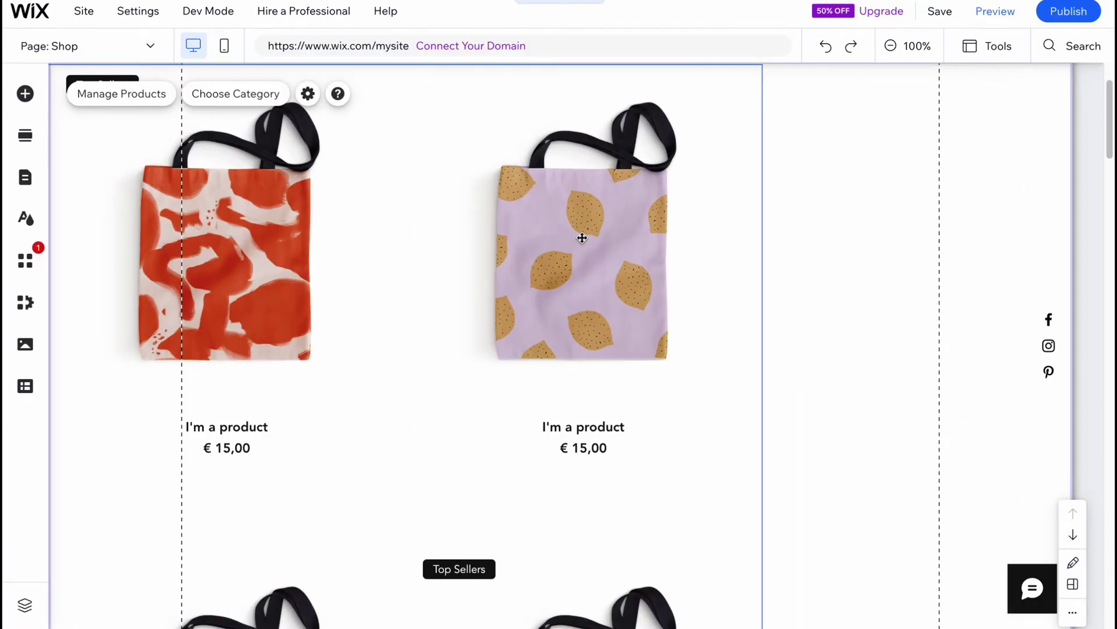
click(581, 231)
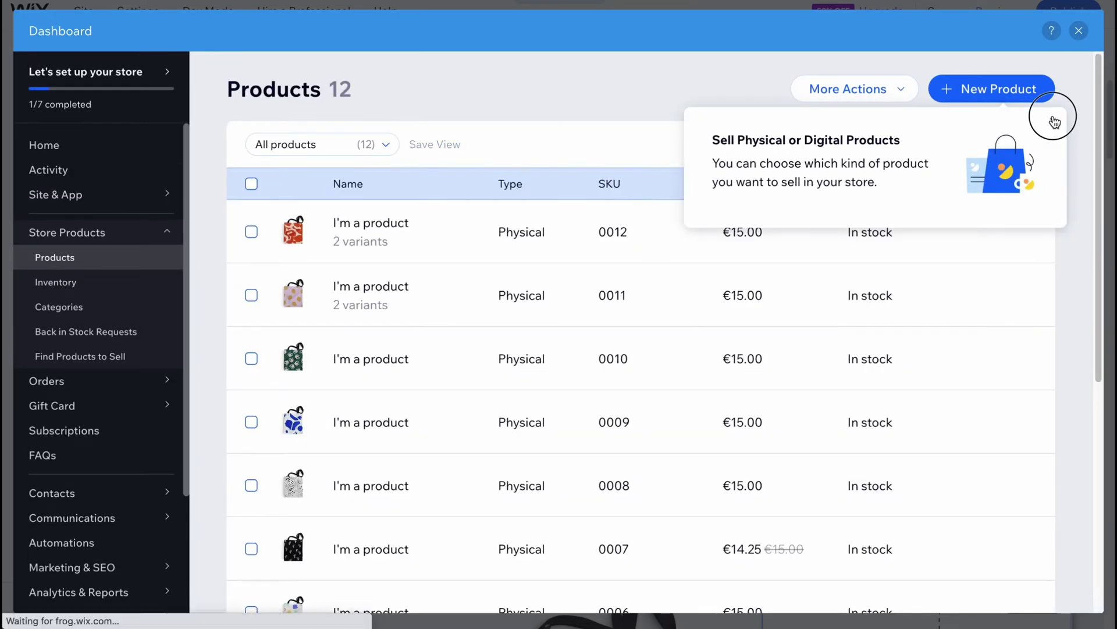
Delete the red abstract-print tote product, leaving 11 products.
click(1054, 121)
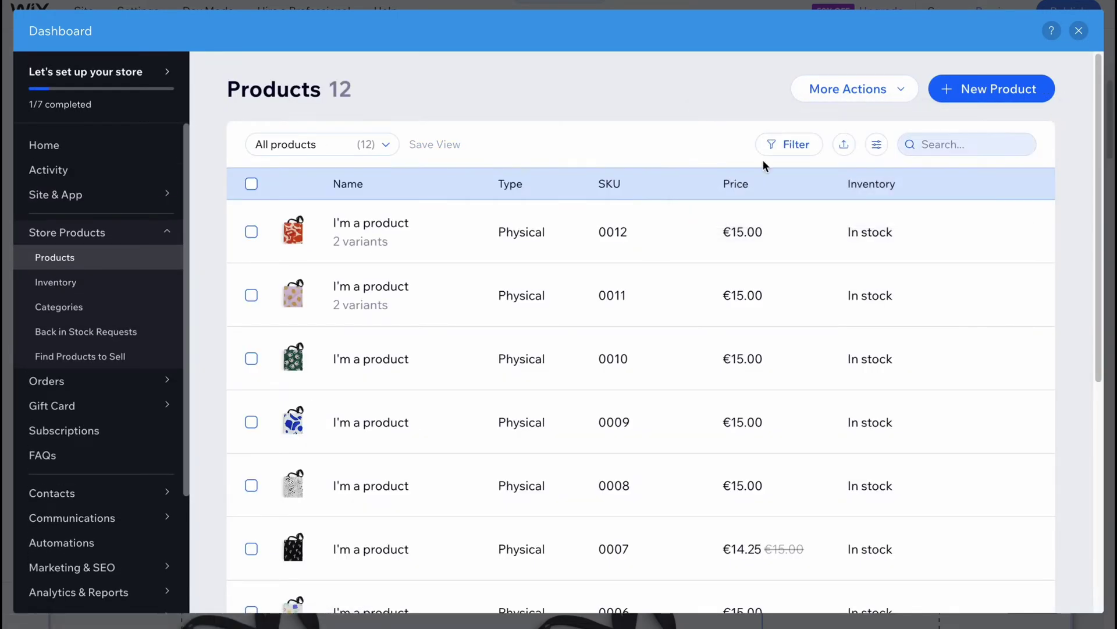
click(251, 232)
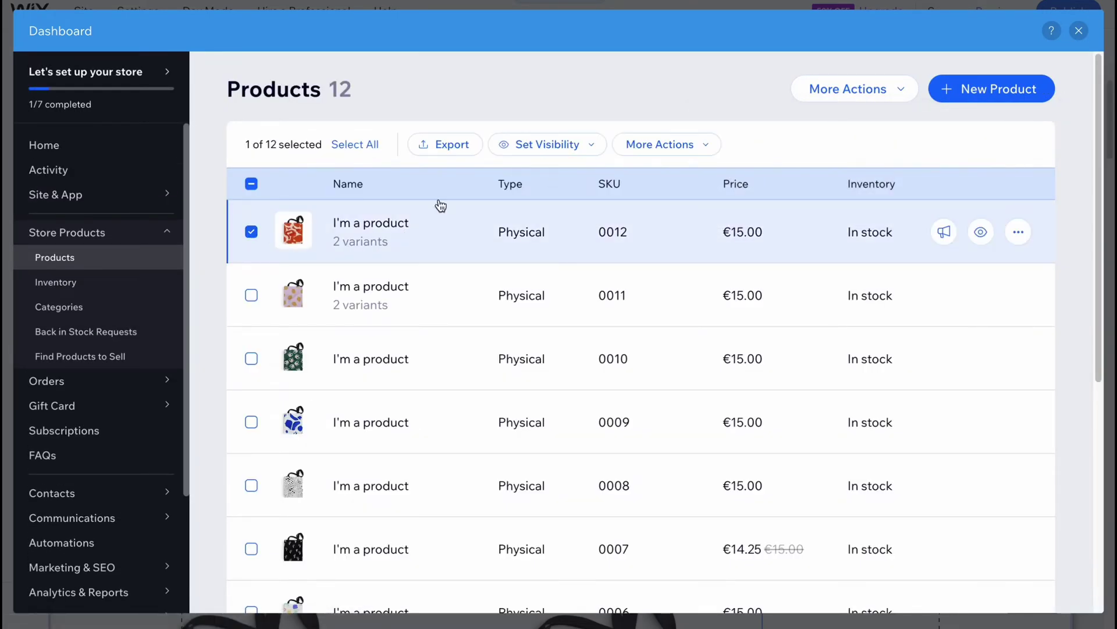
click(672, 143)
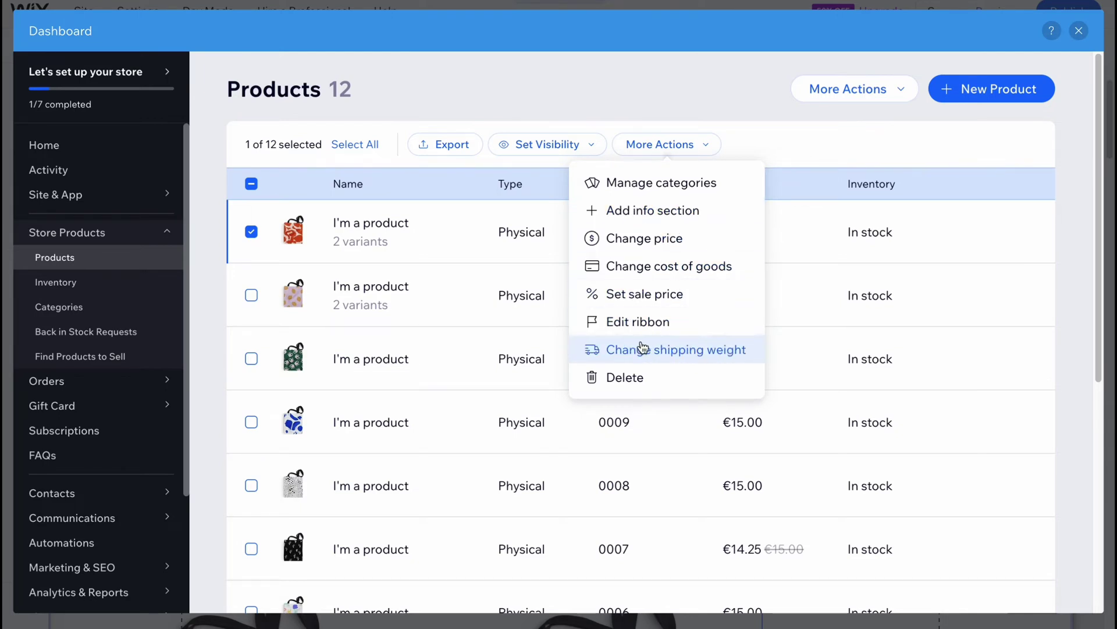
click(631, 379)
click(740, 396)
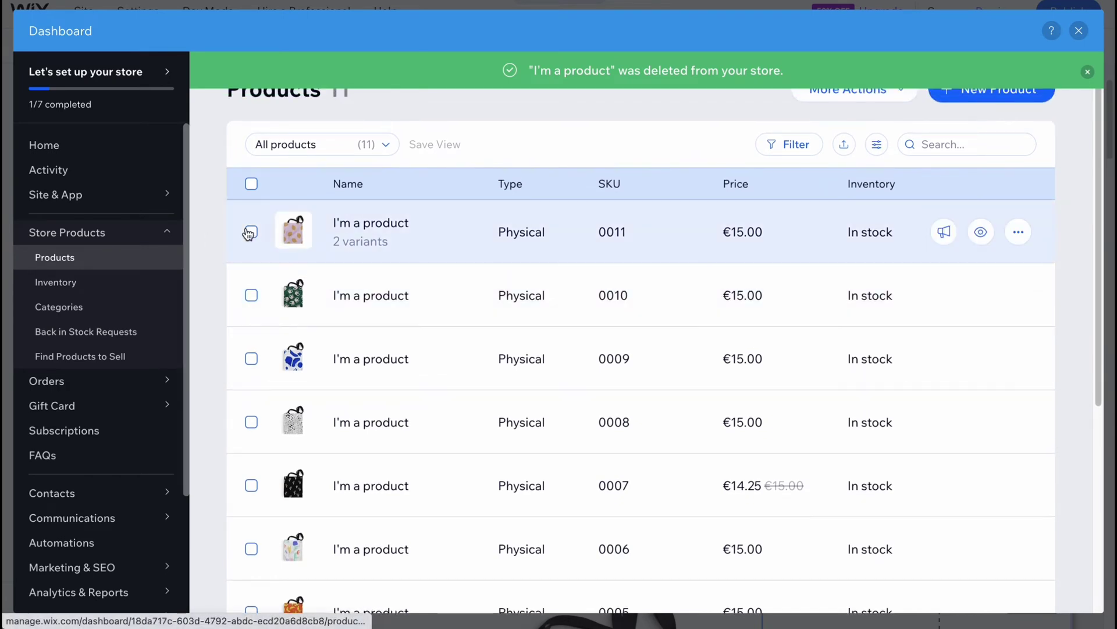
Check the lilac lemon-print tote's visibility options, then choose Rearrange from More Actions.
click(250, 231)
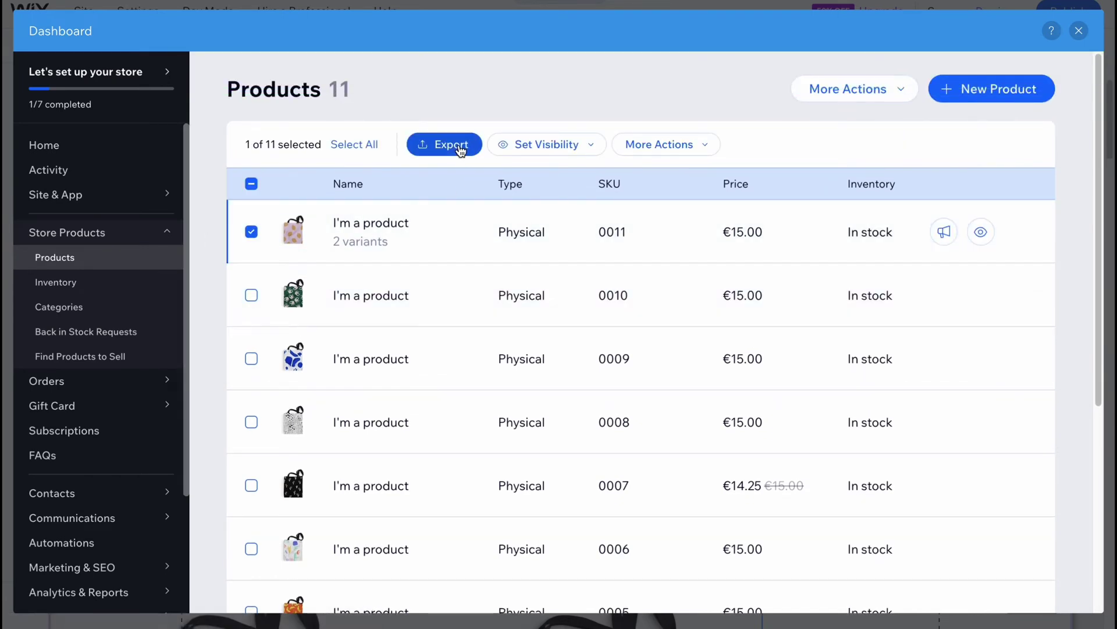
click(558, 146)
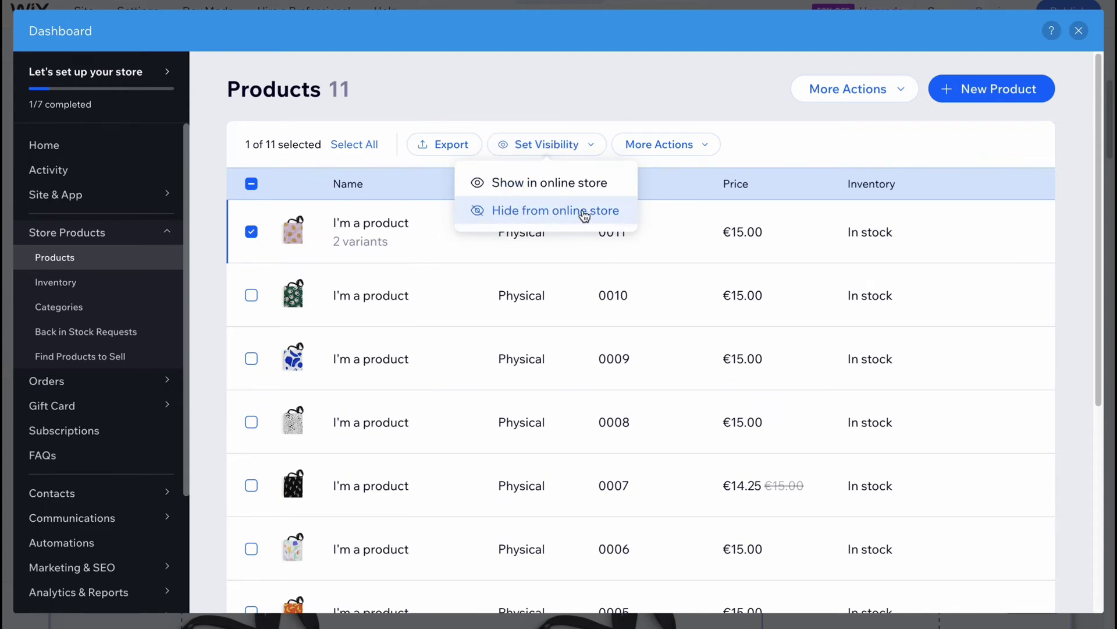
click(663, 144)
click(891, 90)
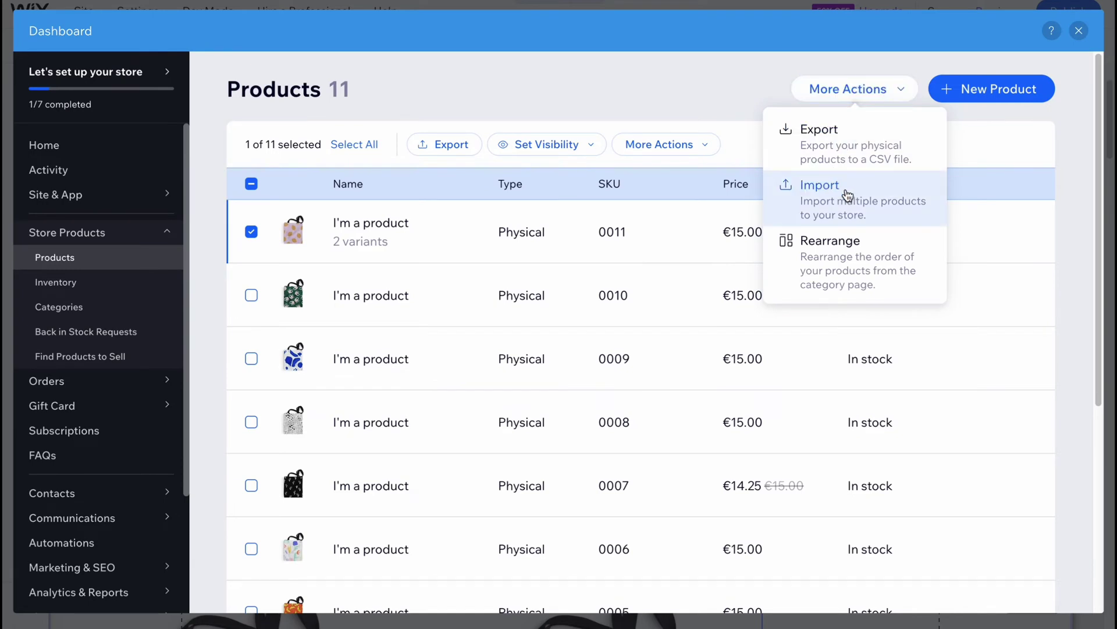
click(869, 264)
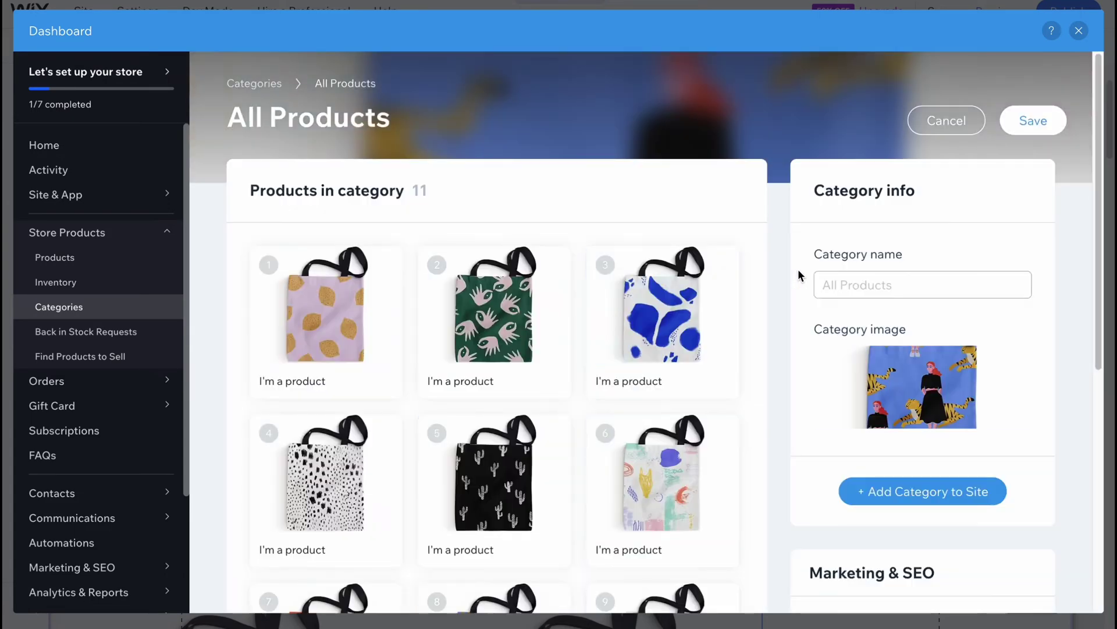
scroll(619, 448, down, 2)
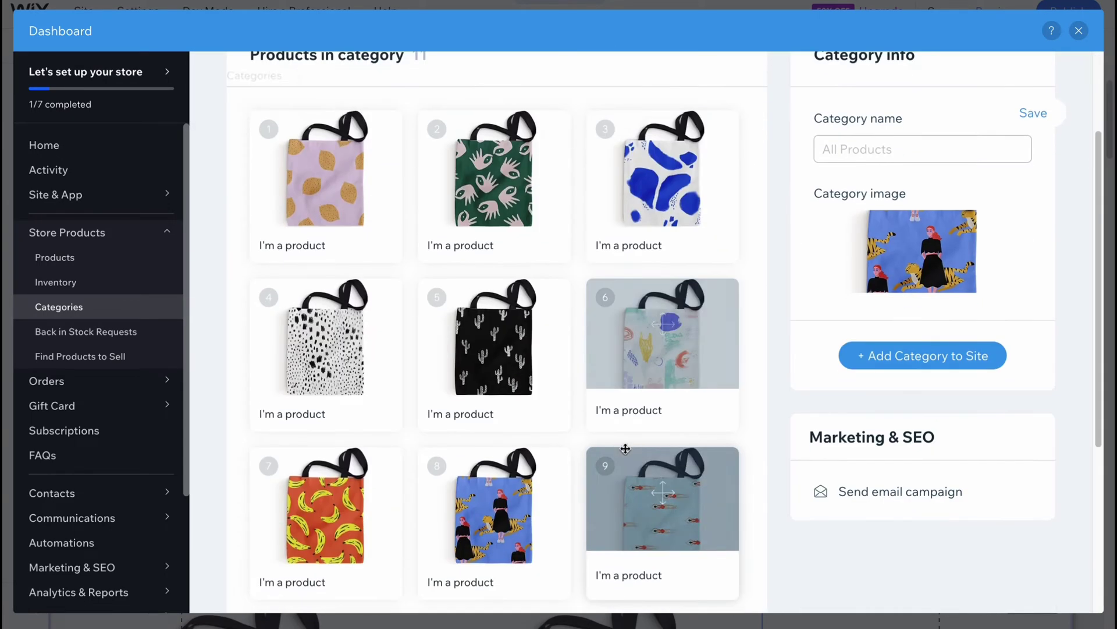
Move the blue tiger-print tote to first position and save the product order.
drag(619, 447, 396, 190)
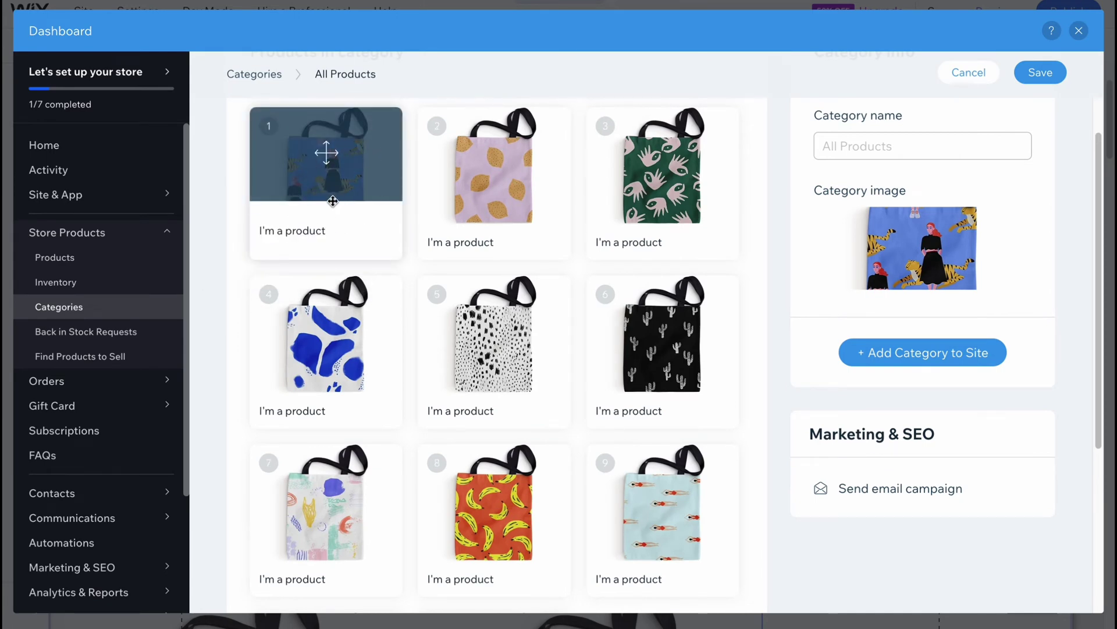
scroll(332, 200, up, 1)
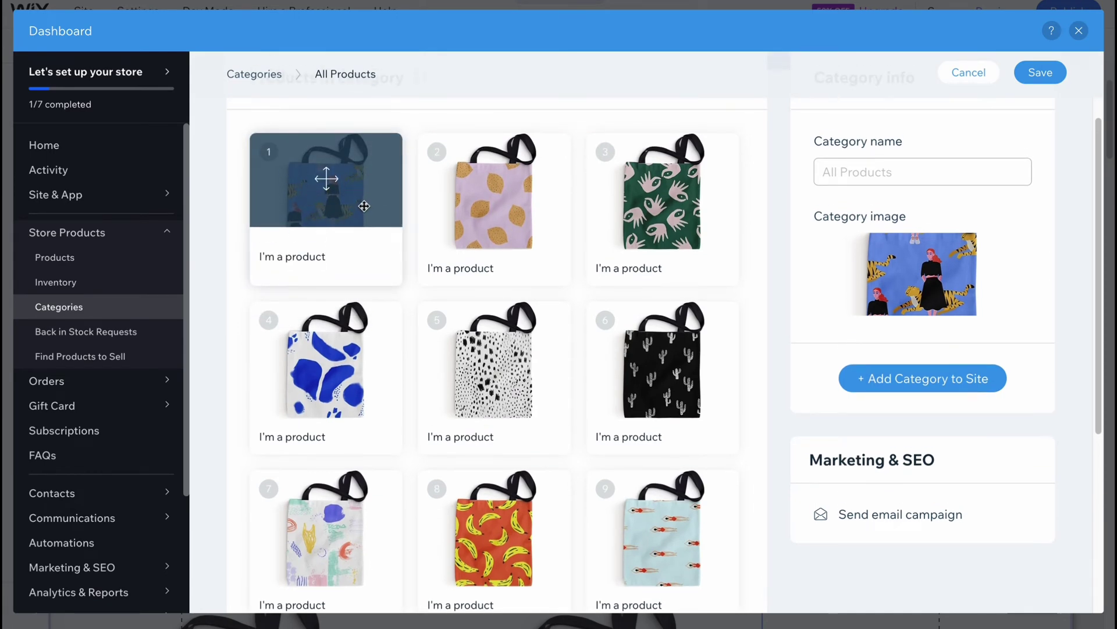
click(1055, 72)
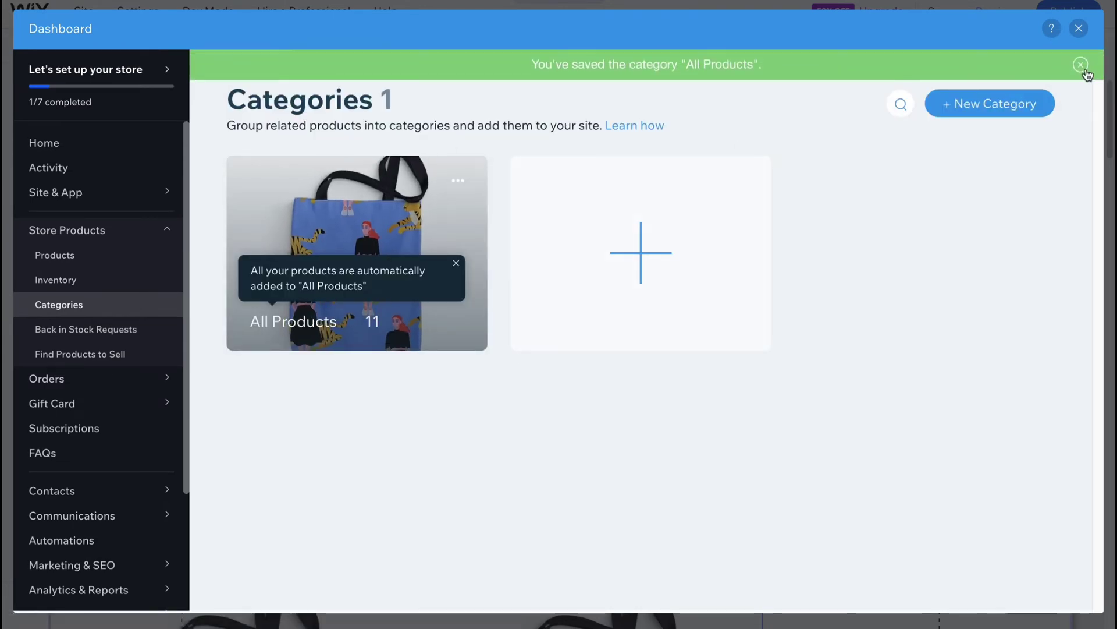
click(1081, 65)
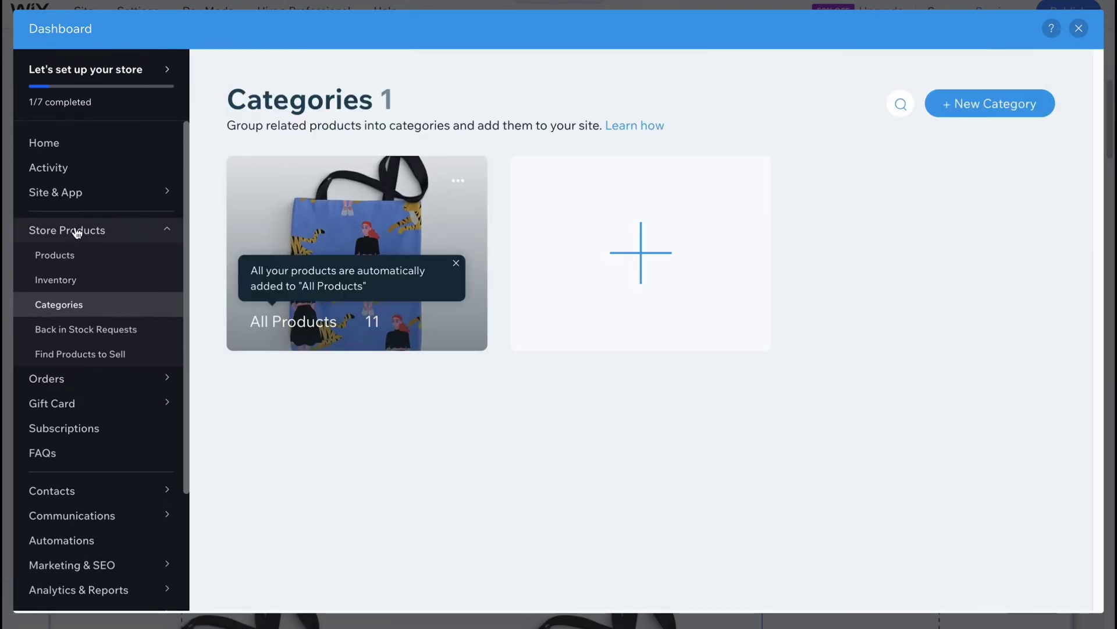
Open the first tote product for editing from the Products list.
click(63, 258)
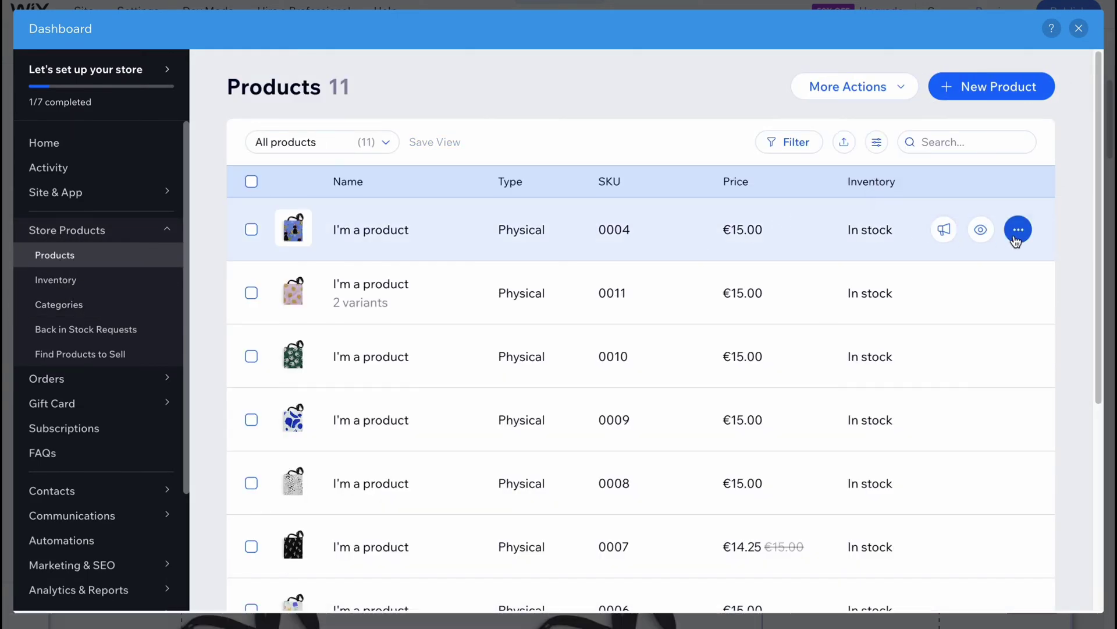
click(1019, 231)
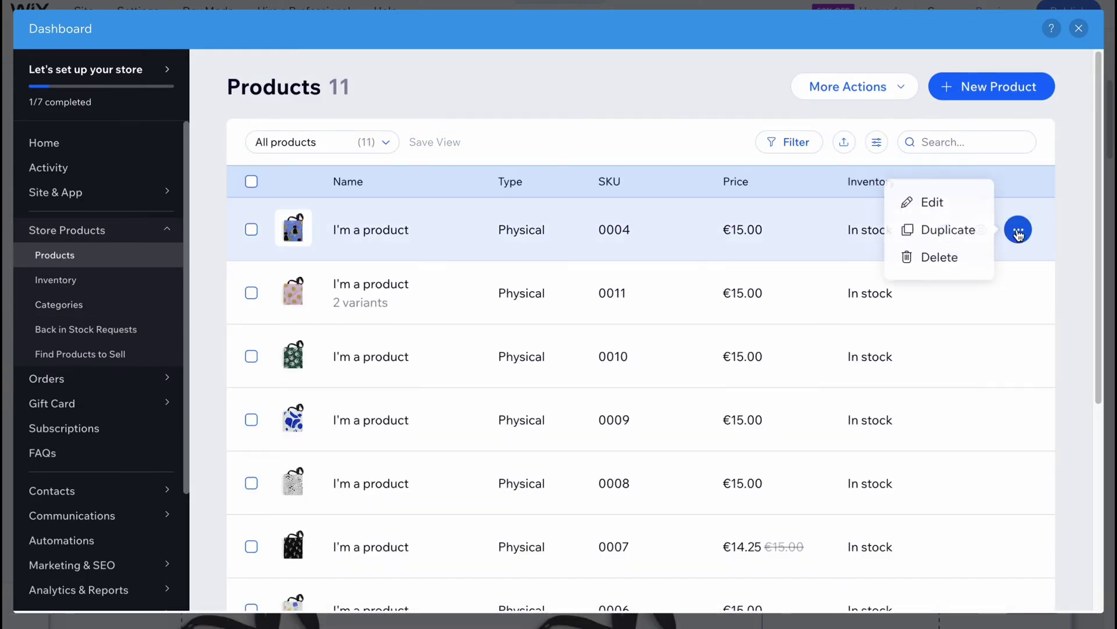
click(928, 206)
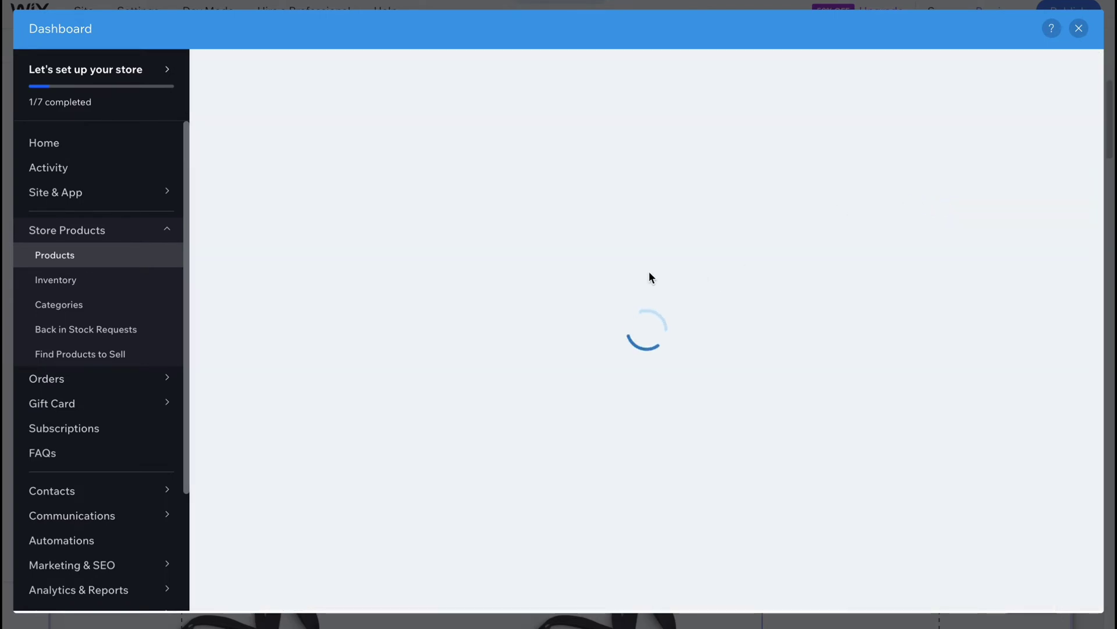
scroll(371, 382, down, 3)
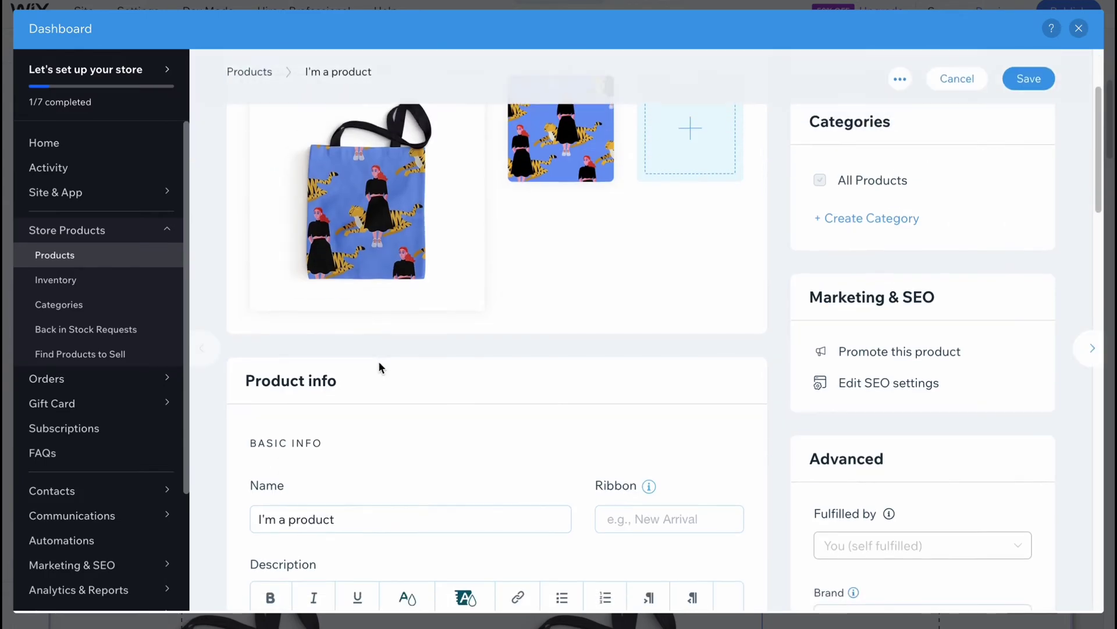
scroll(383, 367, down, 1)
scroll(384, 367, down, 3)
scroll(383, 367, down, 3)
scroll(376, 277, down, 1)
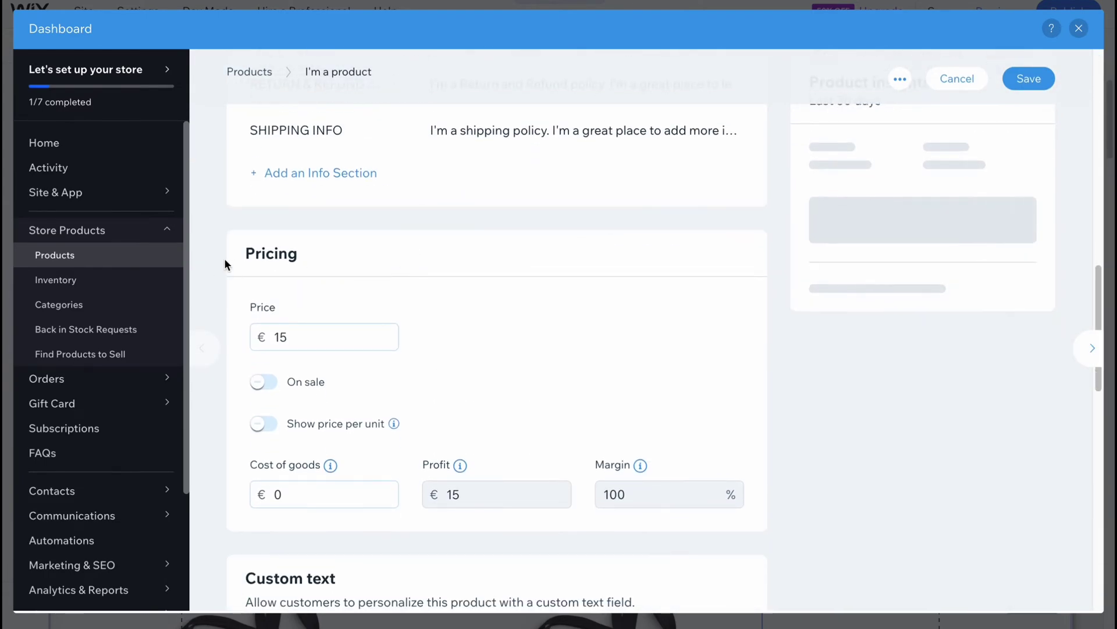
drag(224, 264, 381, 253)
scroll(358, 323, down, 1)
drag(240, 456, 365, 456)
scroll(373, 447, up, 2)
scroll(373, 447, down, 2)
scroll(371, 447, down, 1)
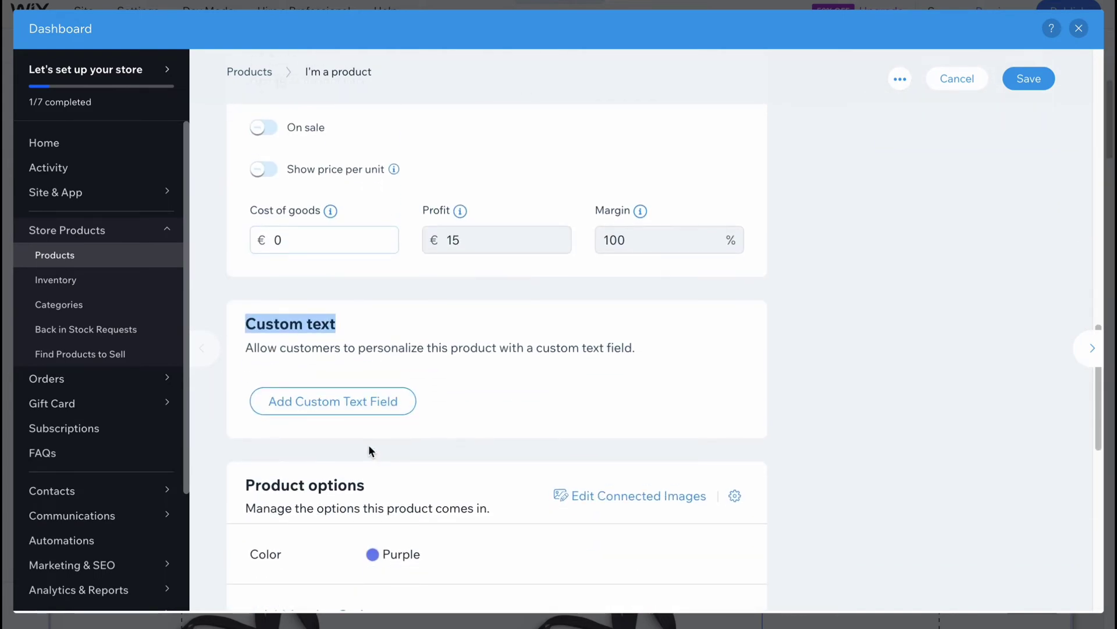
scroll(369, 451, up, 2)
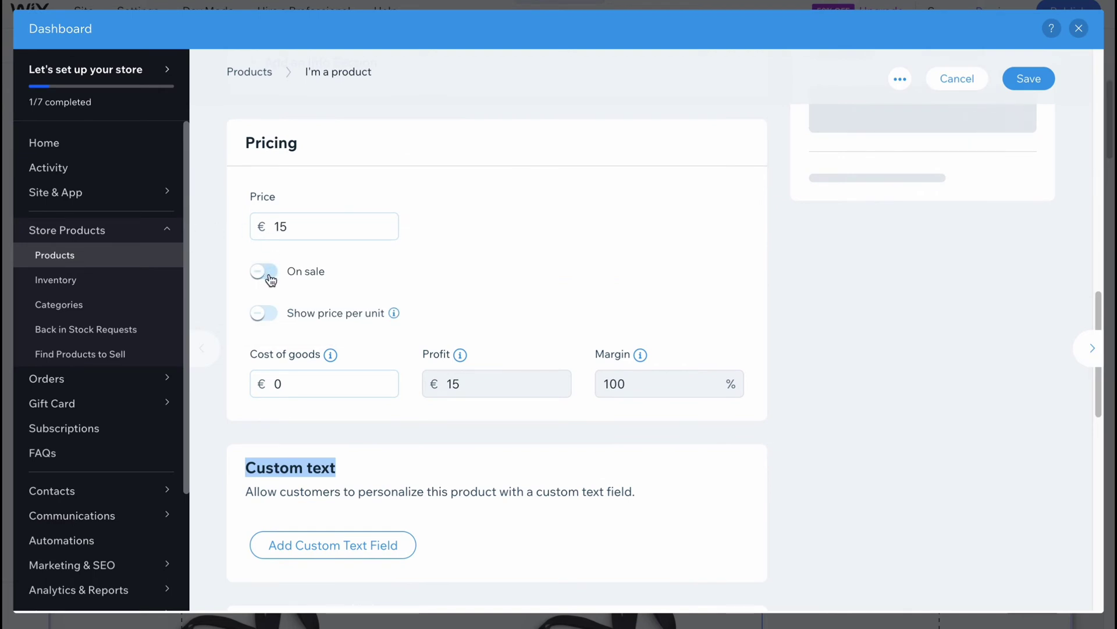
Turn on sale pricing for the tote (SKU 0004) and save the product.
click(267, 273)
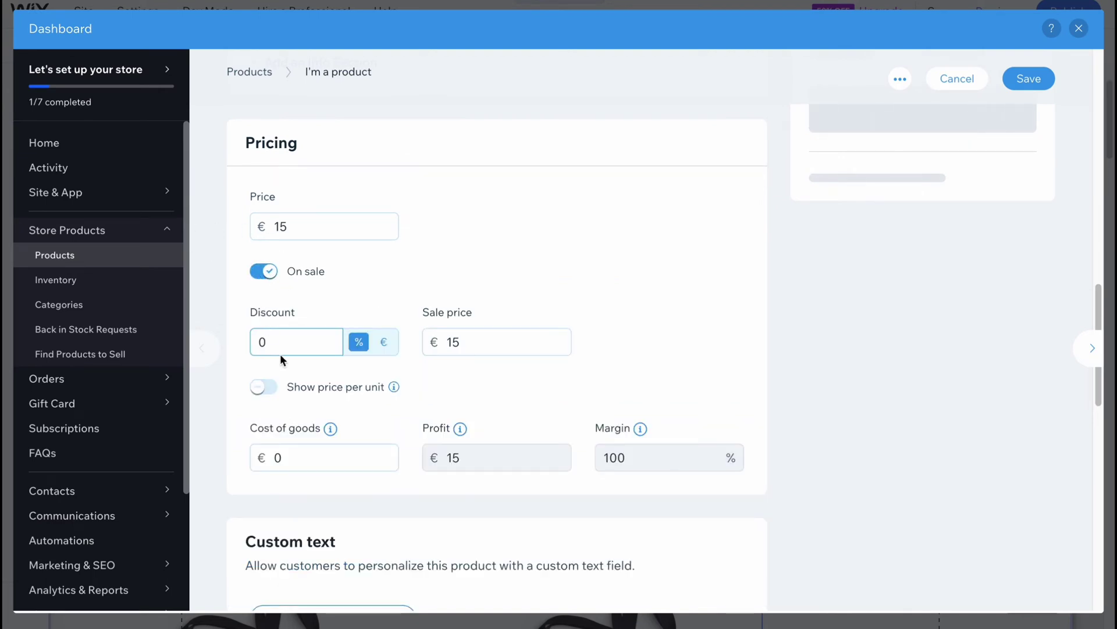
double_click(472, 341)
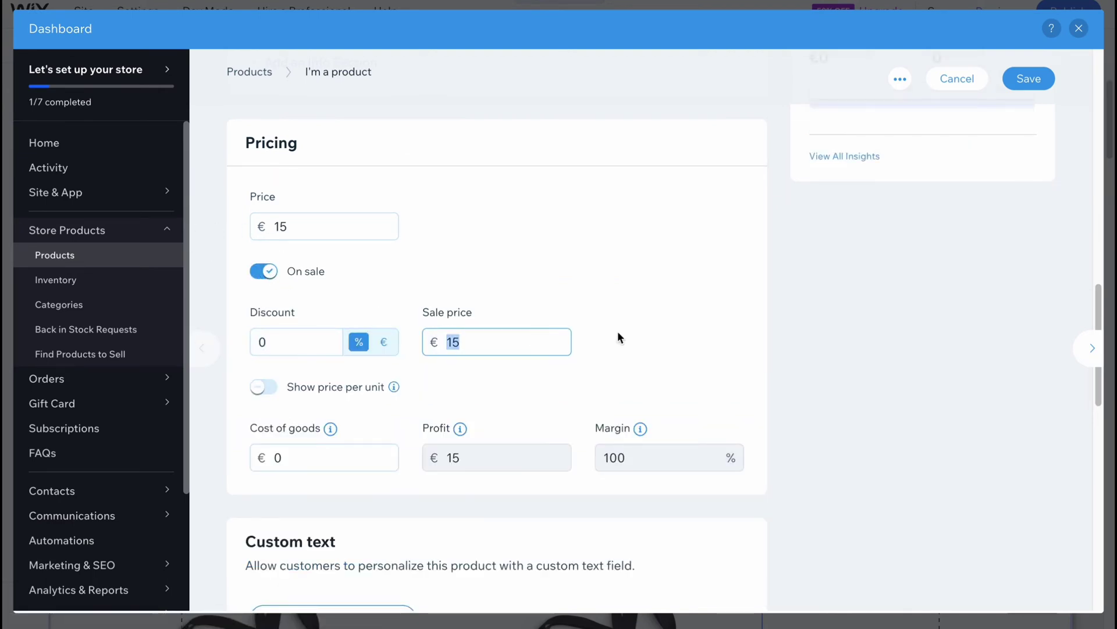
scroll(586, 371, down, 5)
scroll(555, 376, up, 2)
scroll(556, 375, down, 3)
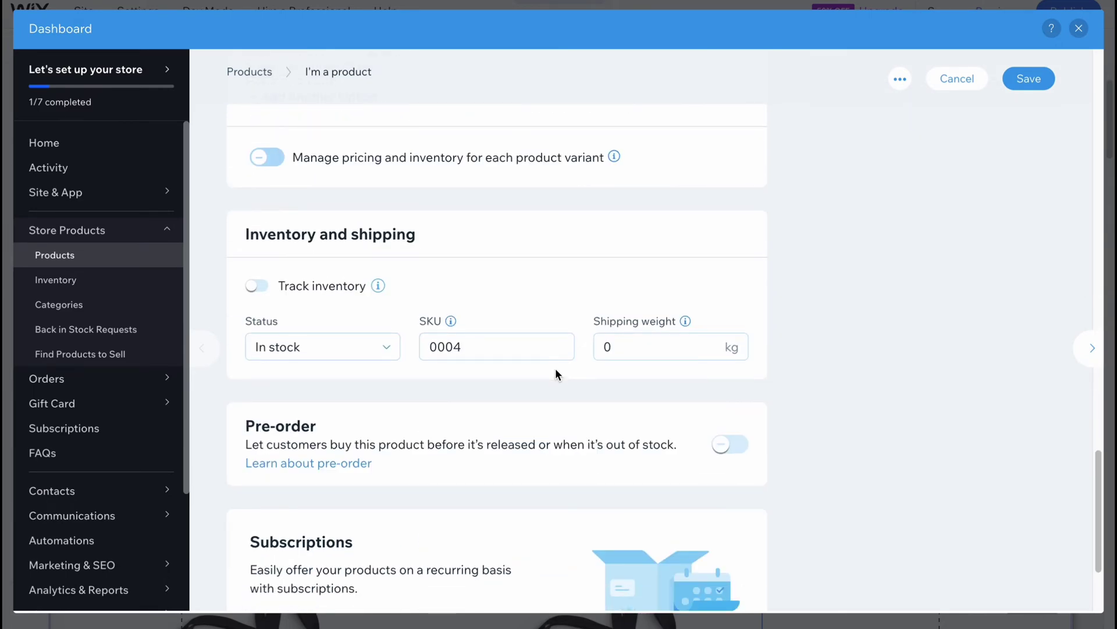
scroll(555, 368, down, 1)
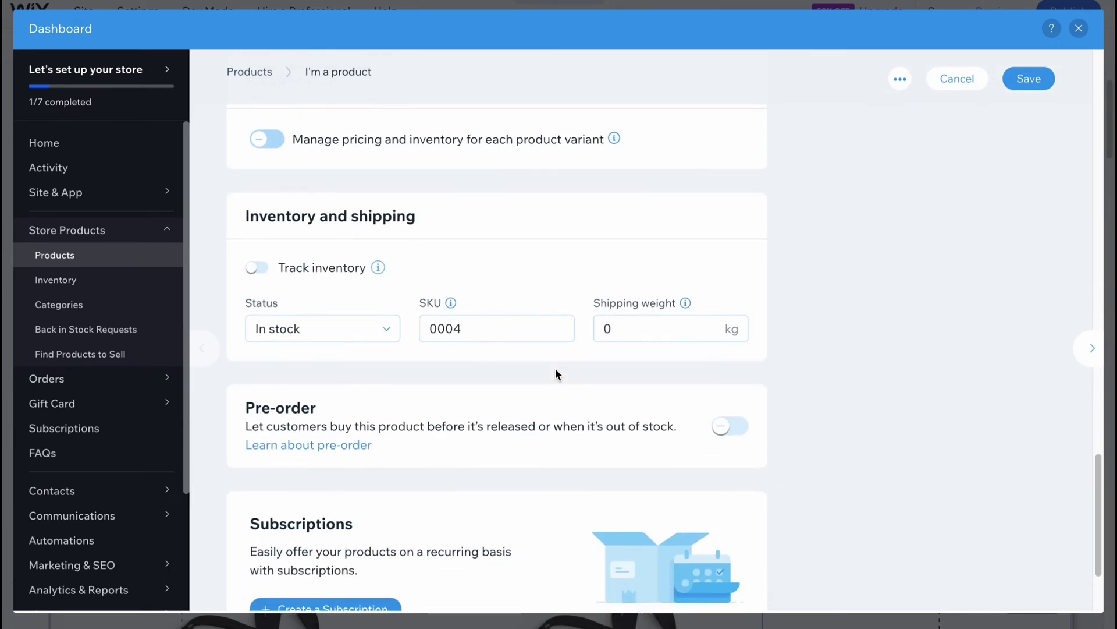
scroll(555, 368, down, 1)
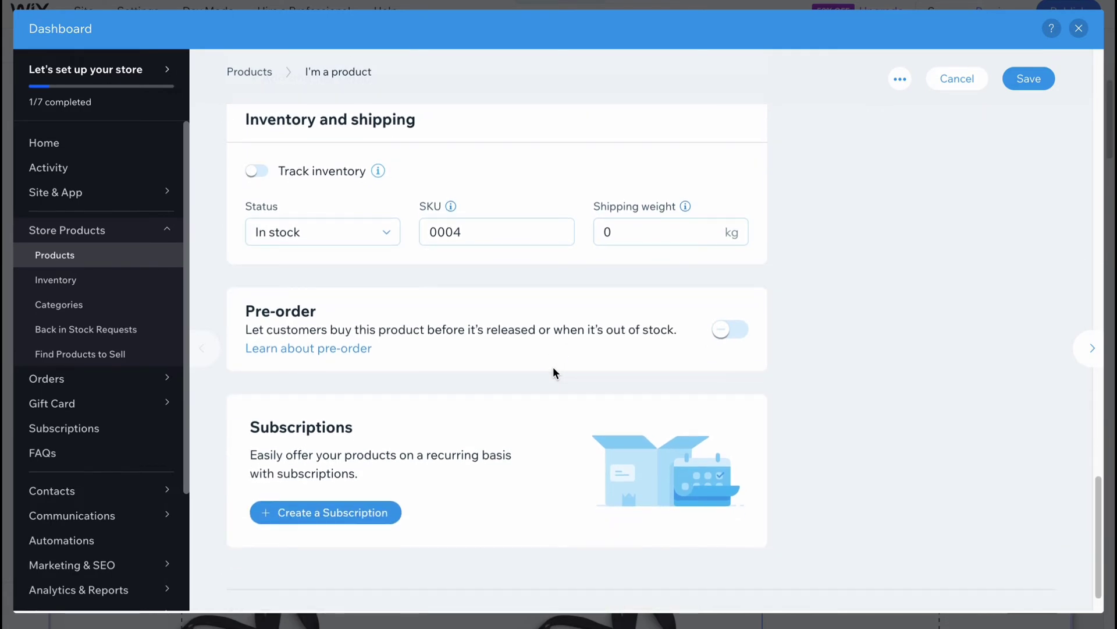
scroll(261, 183, up, 1)
drag(247, 155, 501, 160)
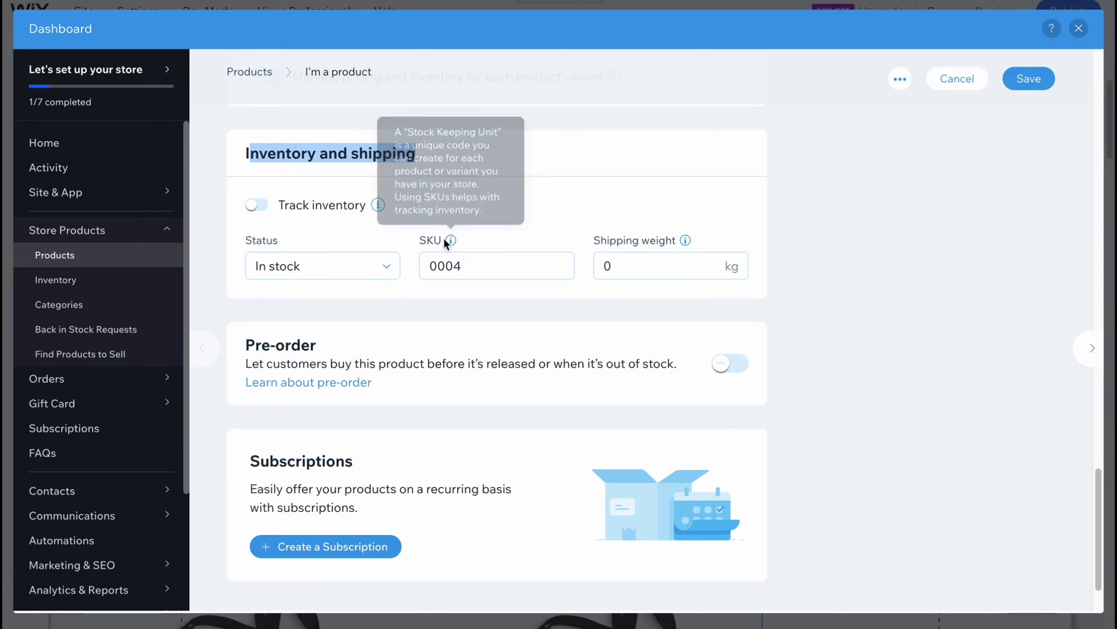
click(892, 289)
click(1042, 87)
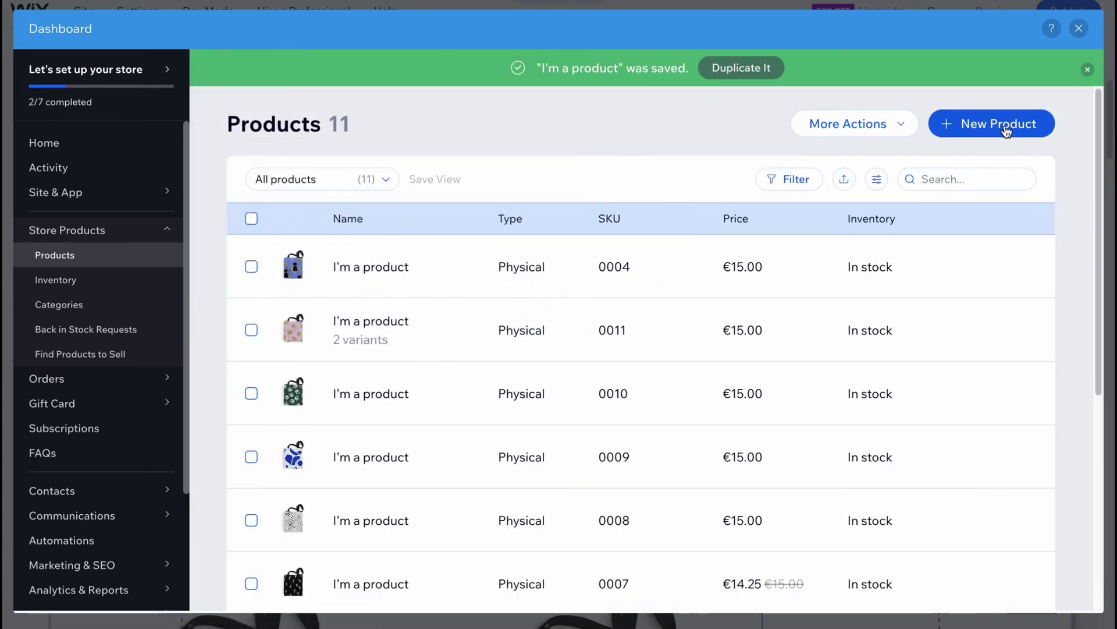
Create a new physical product from the New Product menu.
click(991, 128)
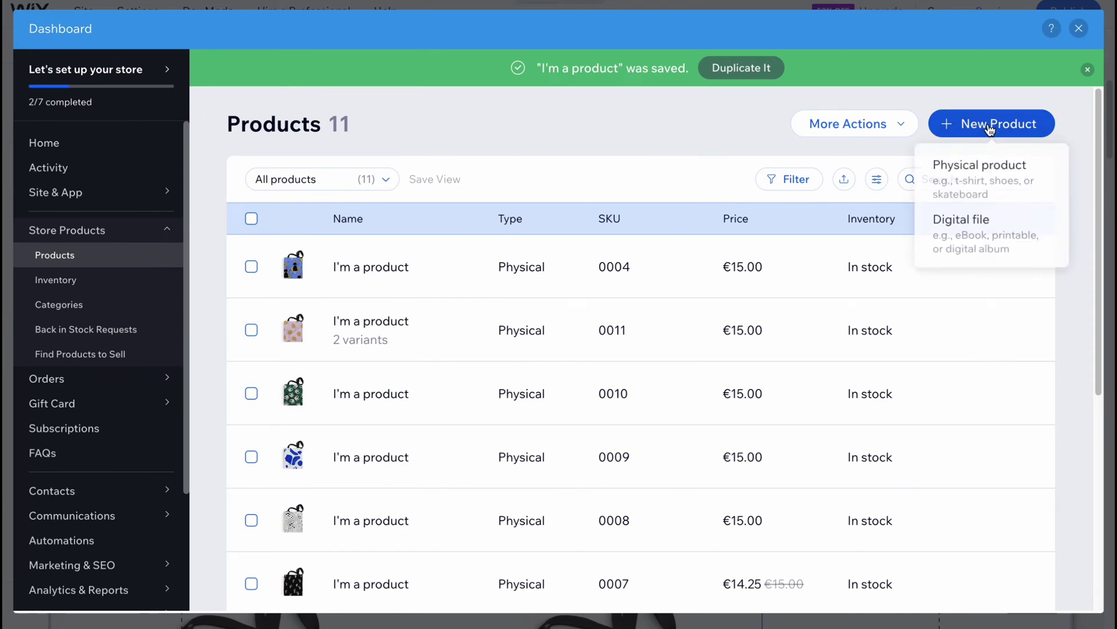
click(969, 184)
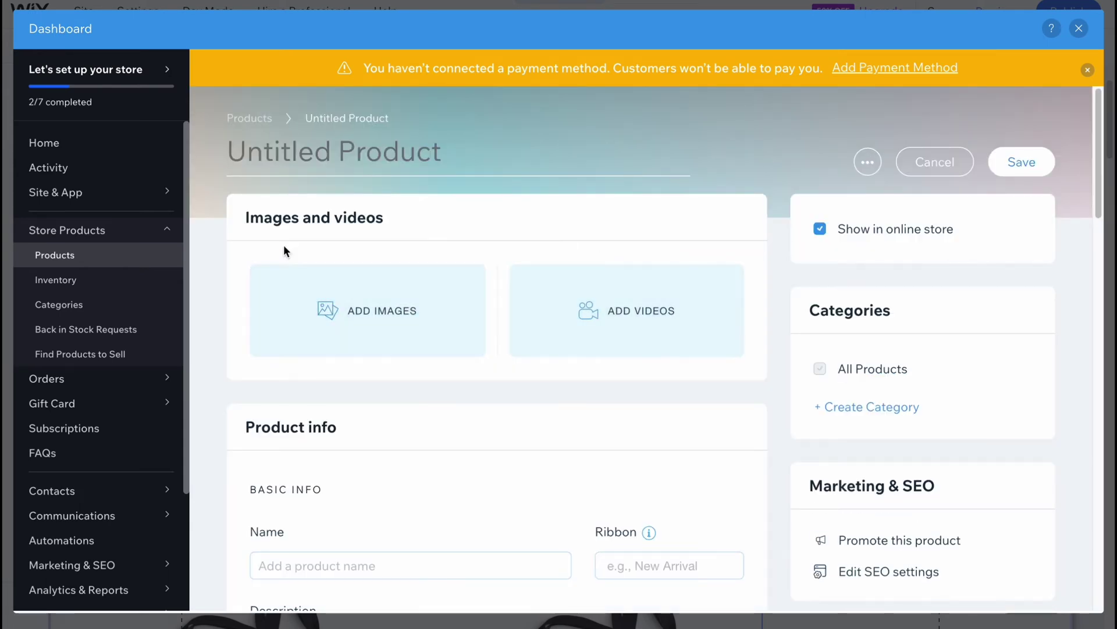
scroll(432, 375, down, 1)
scroll(408, 382, down, 3)
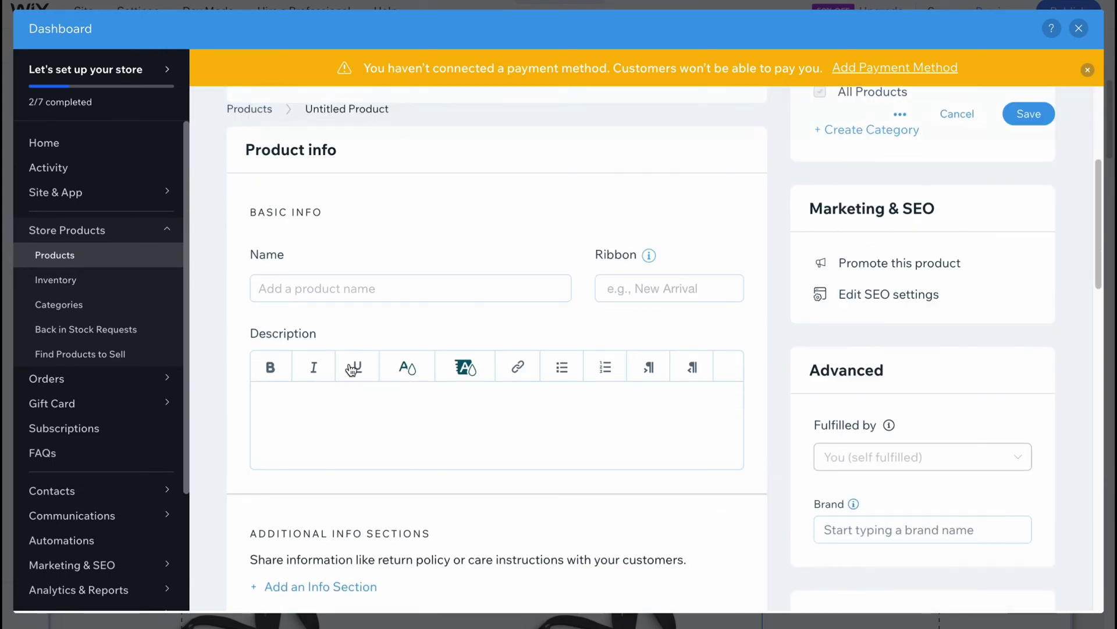
scroll(379, 348, down, 2)
scroll(388, 350, down, 2)
scroll(387, 348, down, 2)
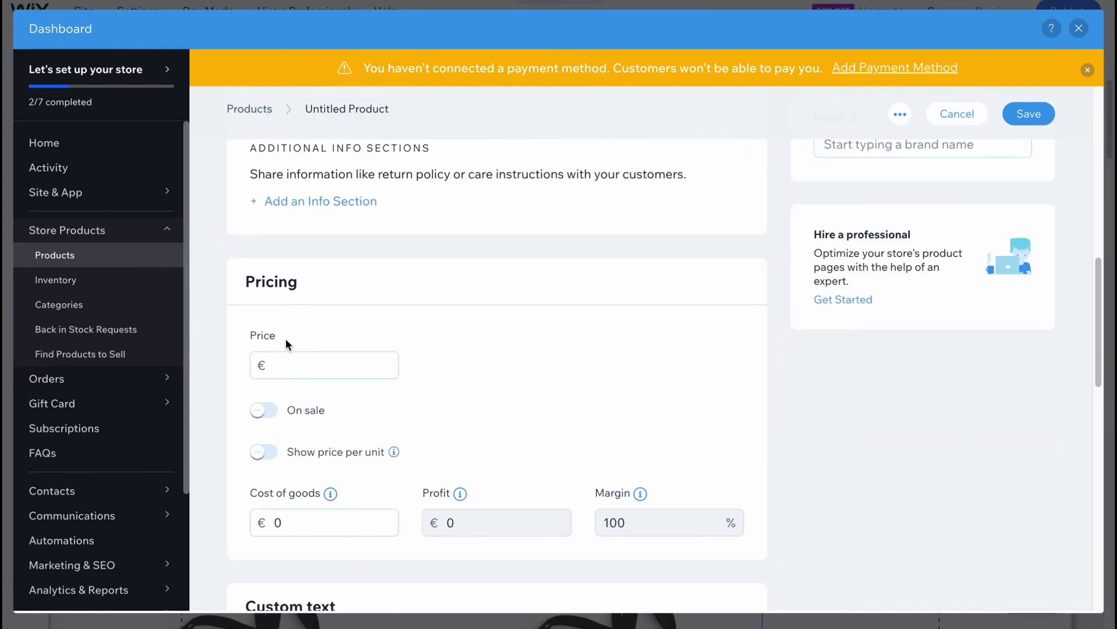
scroll(432, 352, down, 6)
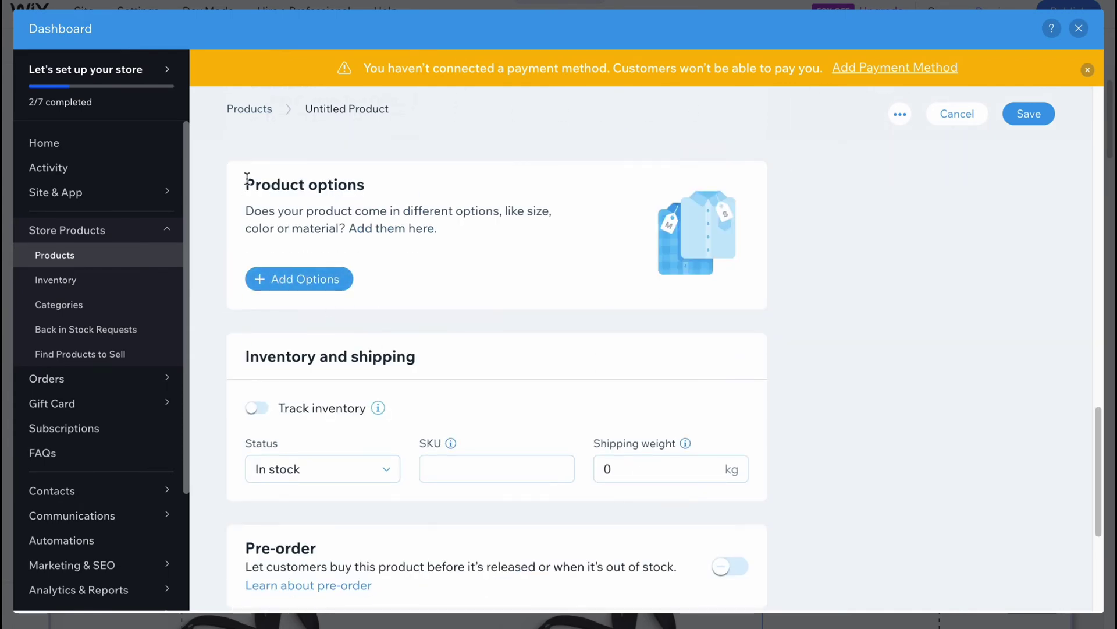
scroll(593, 354, up, 6)
scroll(590, 349, up, 3)
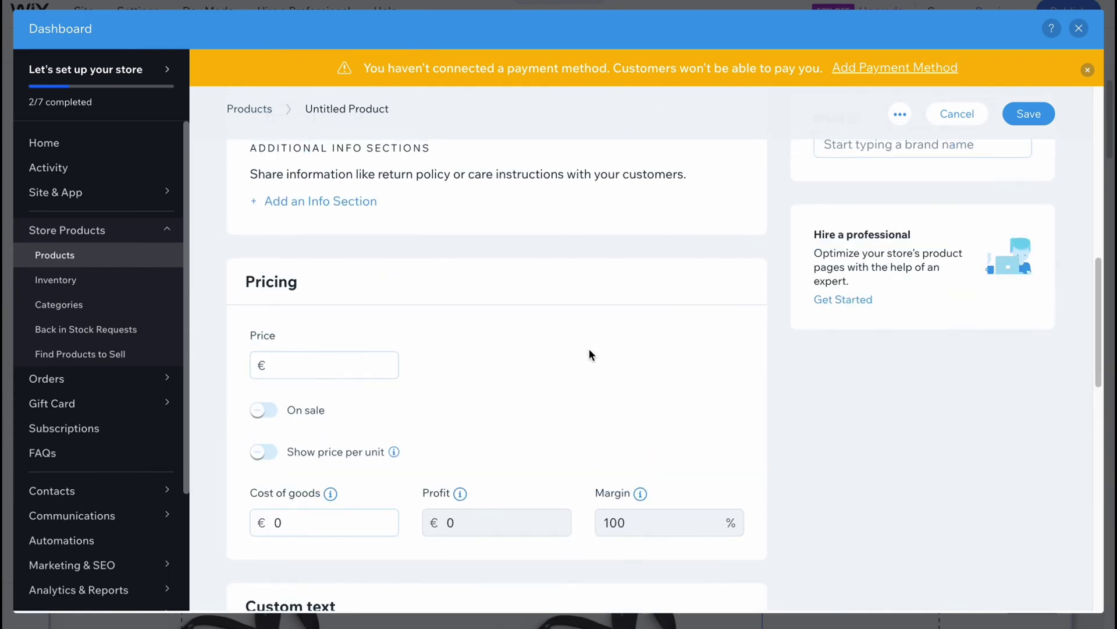
scroll(589, 349, up, 4)
scroll(590, 347, up, 1)
scroll(589, 347, up, 2)
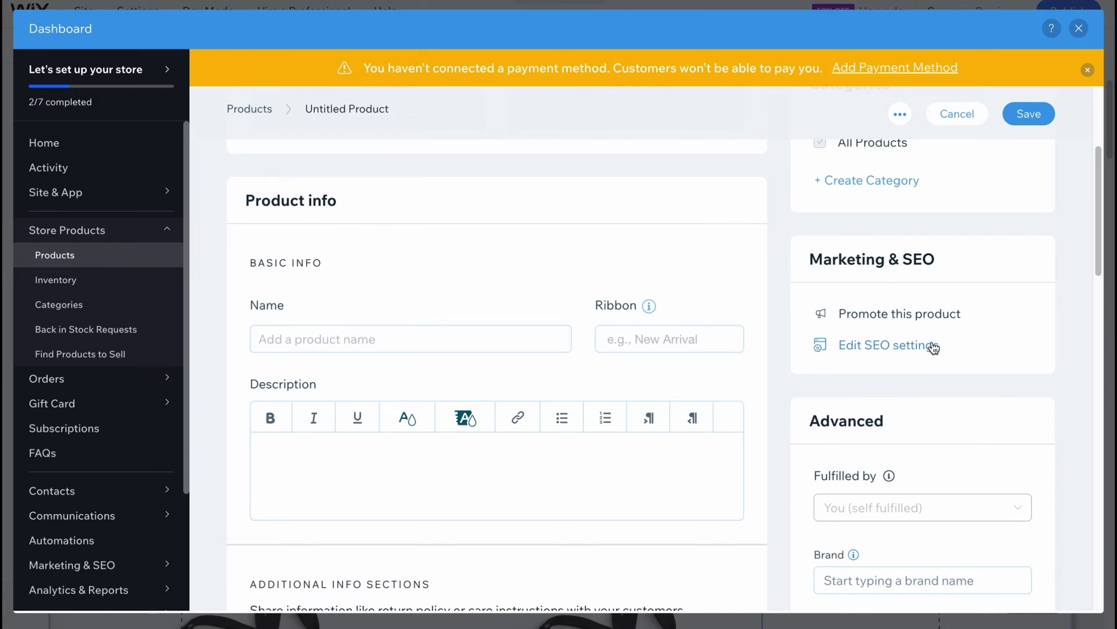
Browse the Find Products to Sell, Orders and Gift Card pages, then close the dashboard.
click(71, 360)
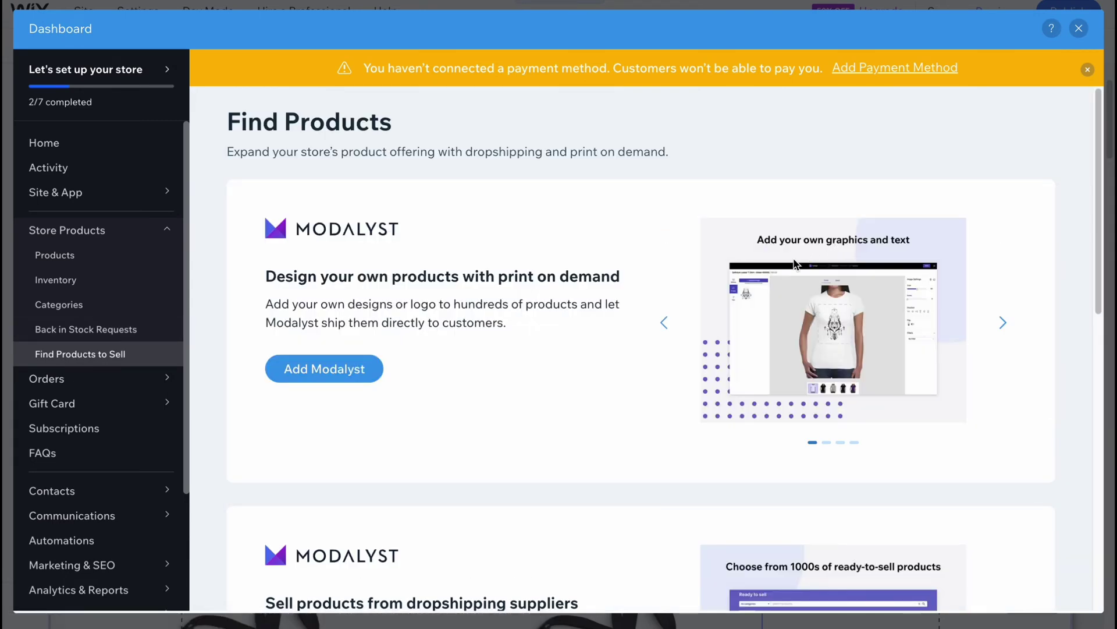
scroll(769, 265, down, 3)
scroll(769, 266, down, 2)
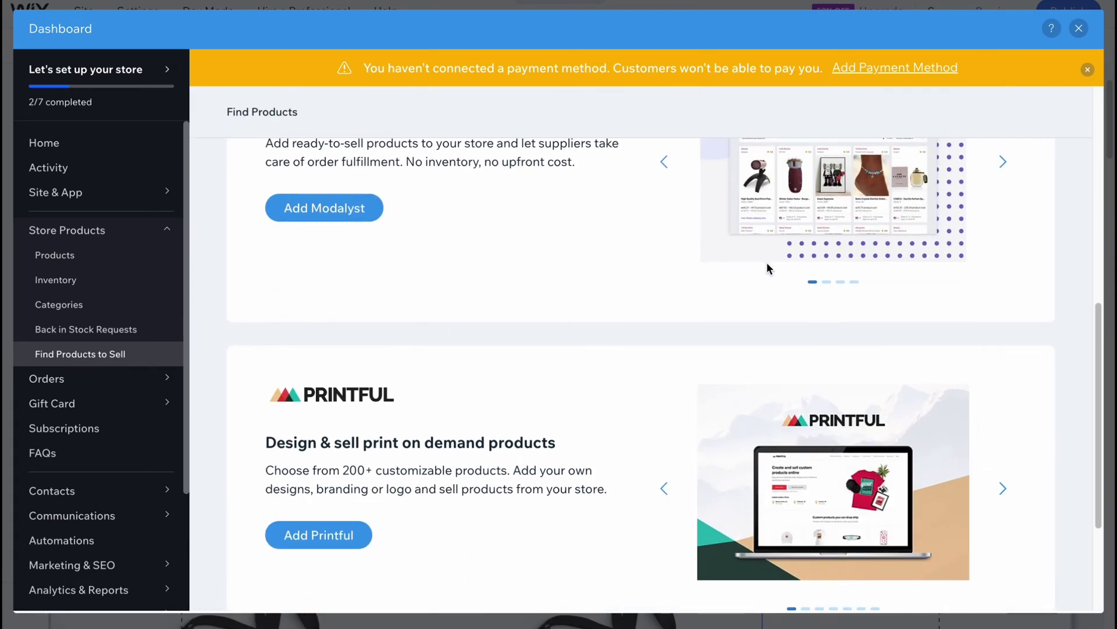
scroll(767, 261, down, 1)
scroll(767, 266, down, 1)
scroll(719, 255, down, 2)
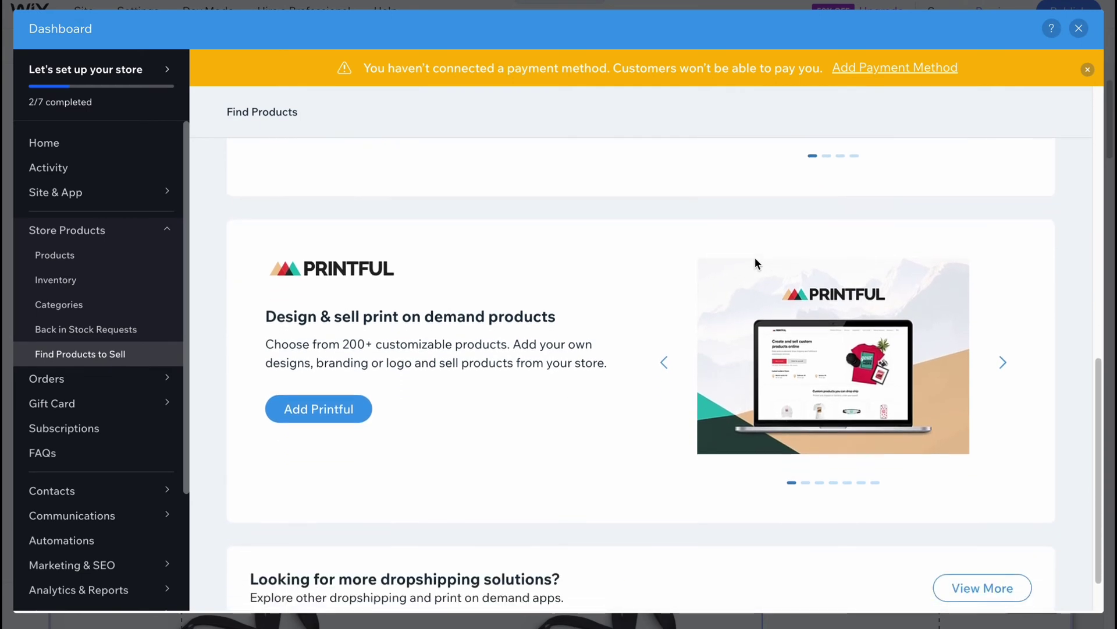
scroll(739, 438, down, 1)
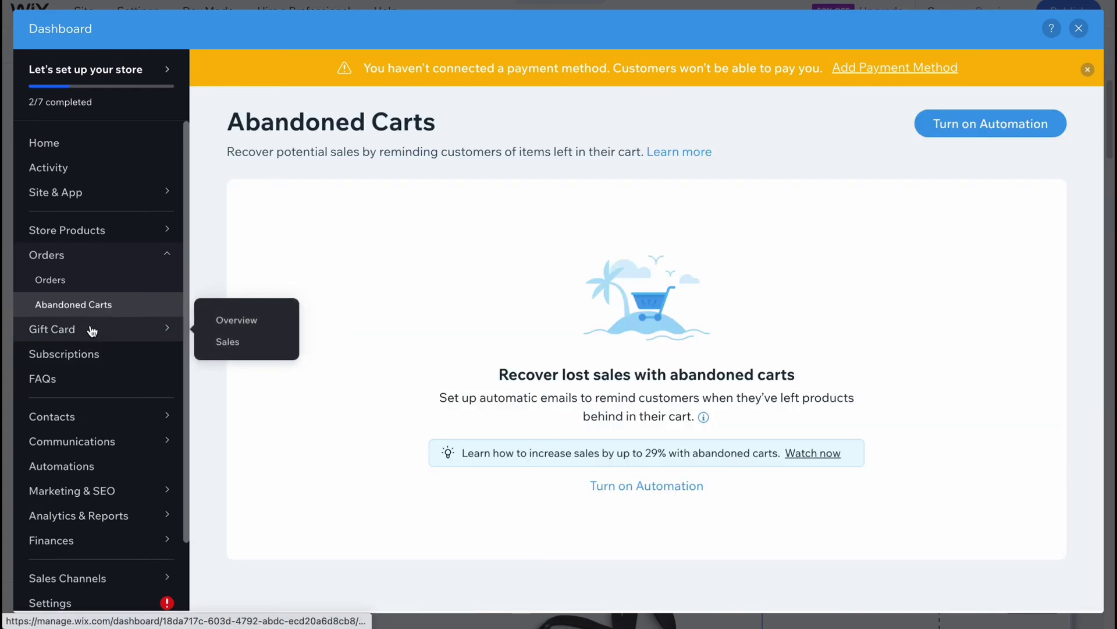
click(92, 329)
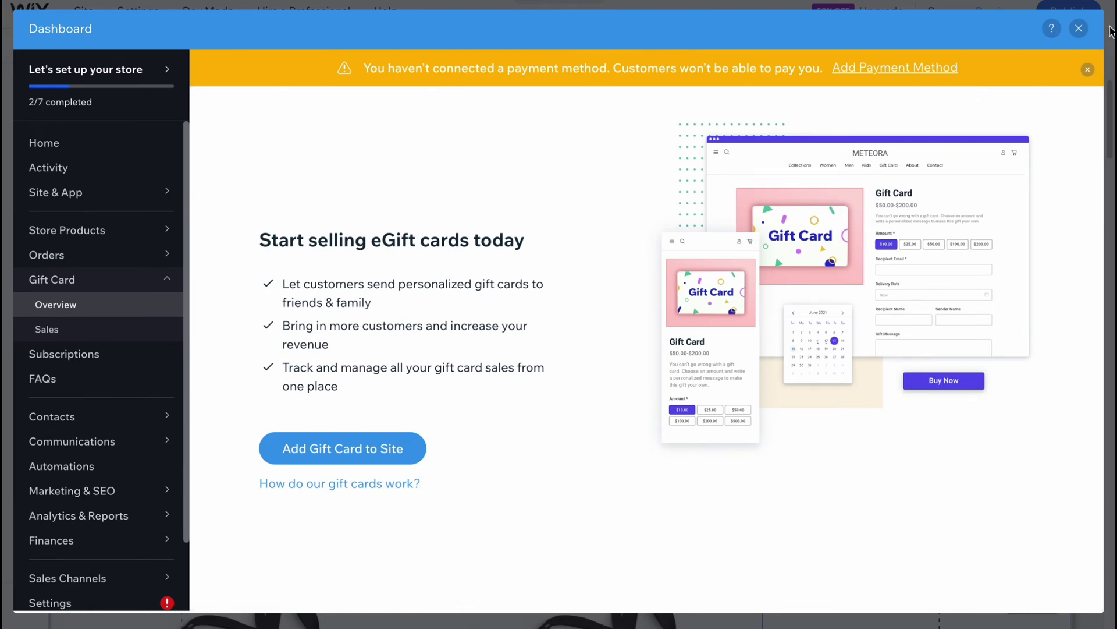
click(1079, 29)
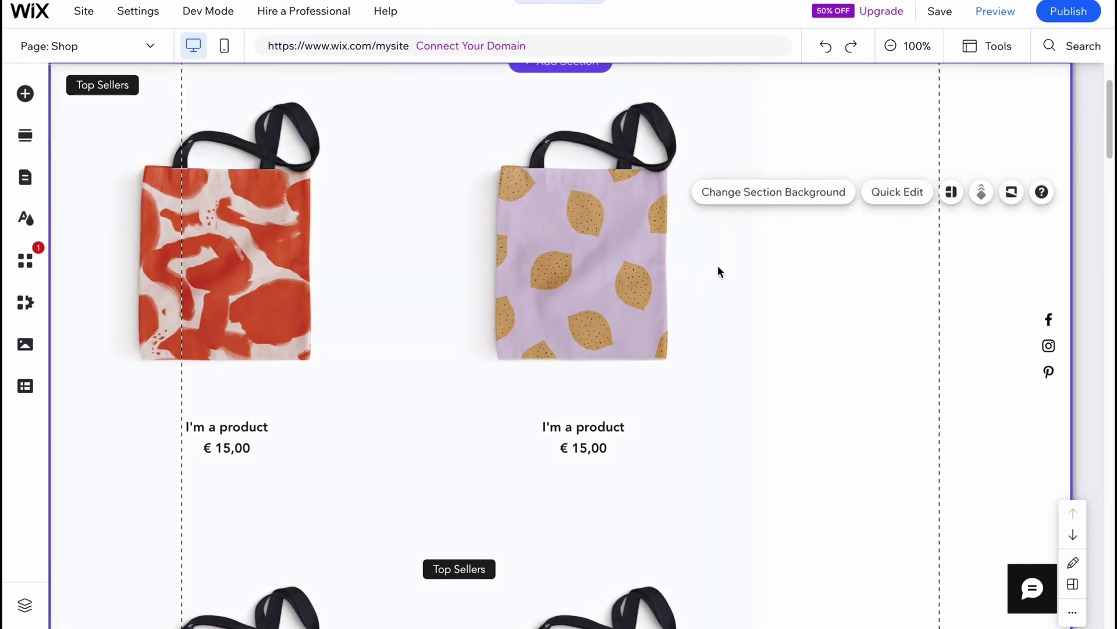
scroll(550, 343, up, 1)
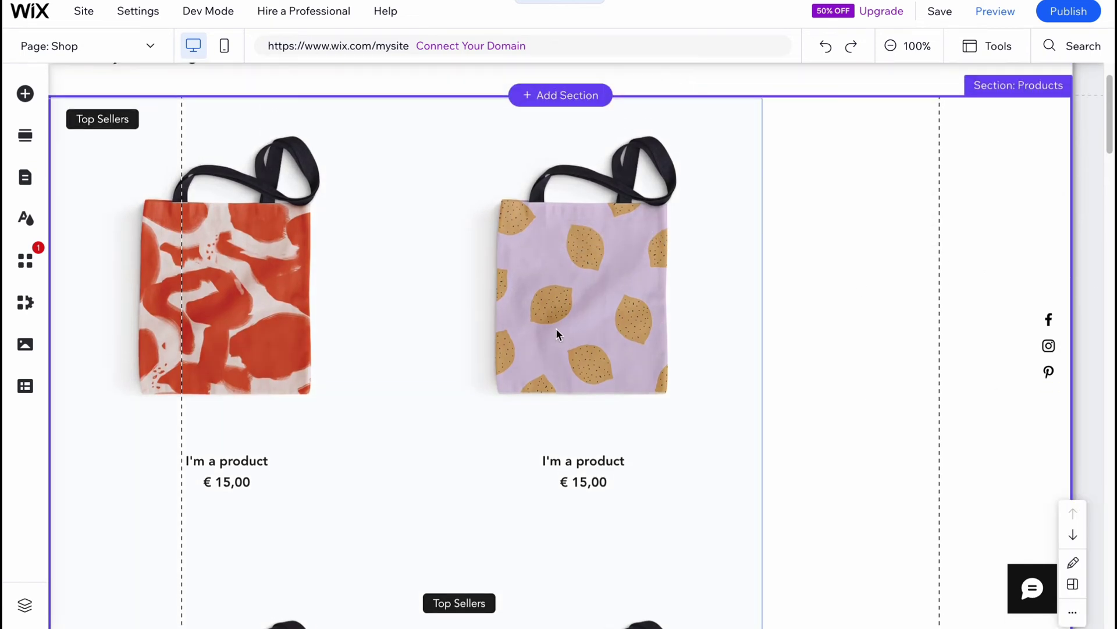
Zoom the editor out to 50% and add a new section above the Products section.
click(891, 46)
scroll(548, 373, up, 2)
scroll(548, 367, down, 2)
scroll(533, 323, up, 2)
mouse_move(577, 262)
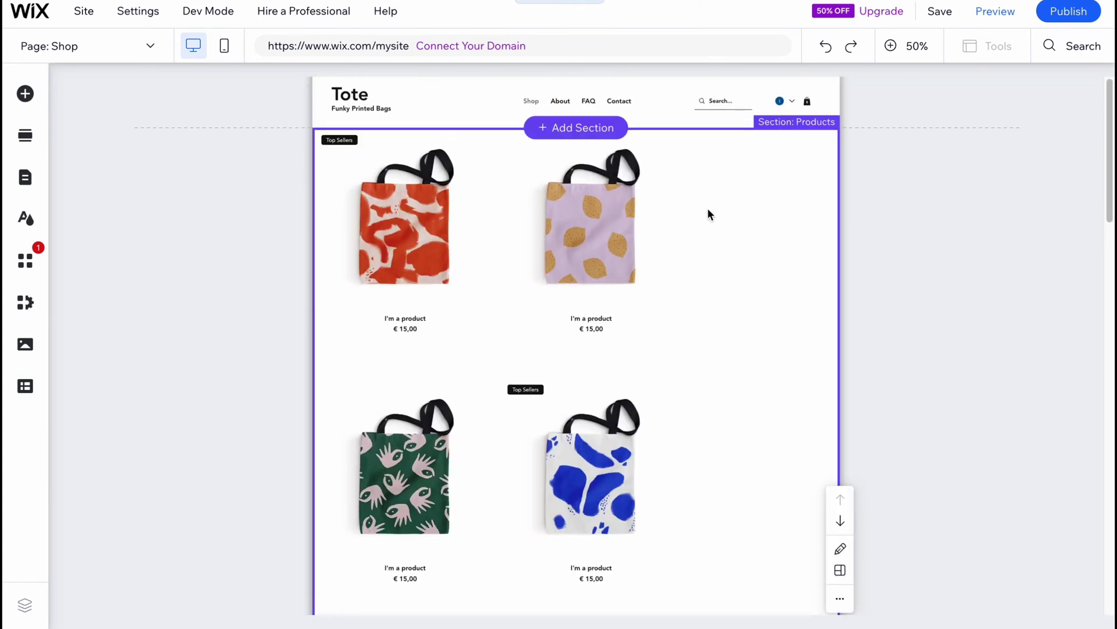
click(565, 129)
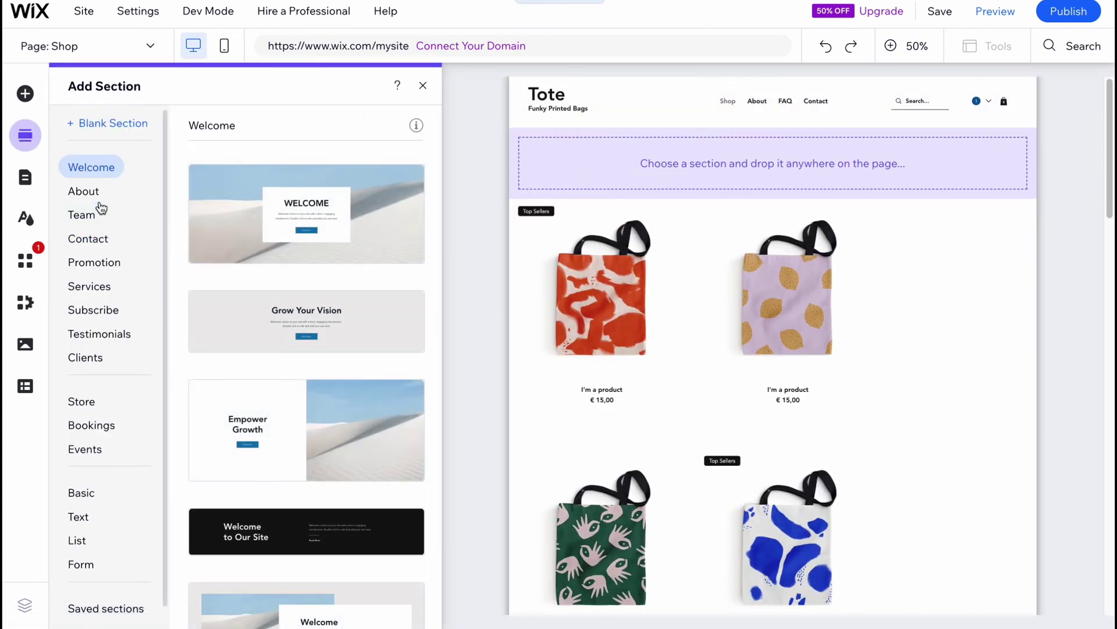
Insert the Welcome template and set its background to the green-orange-purple gradient image.
click(225, 232)
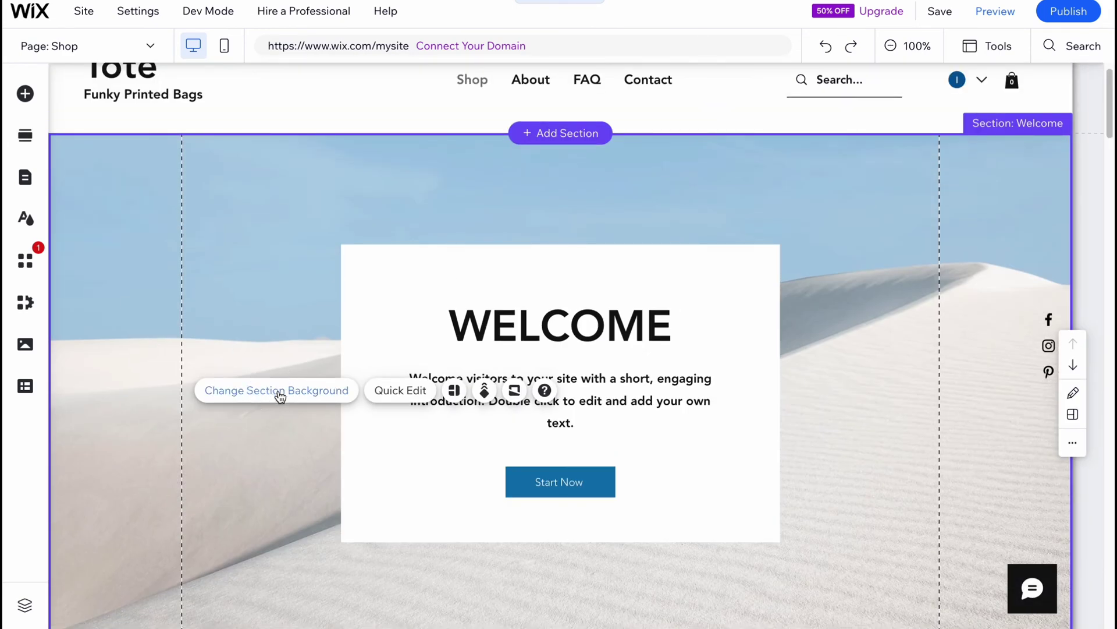
click(280, 394)
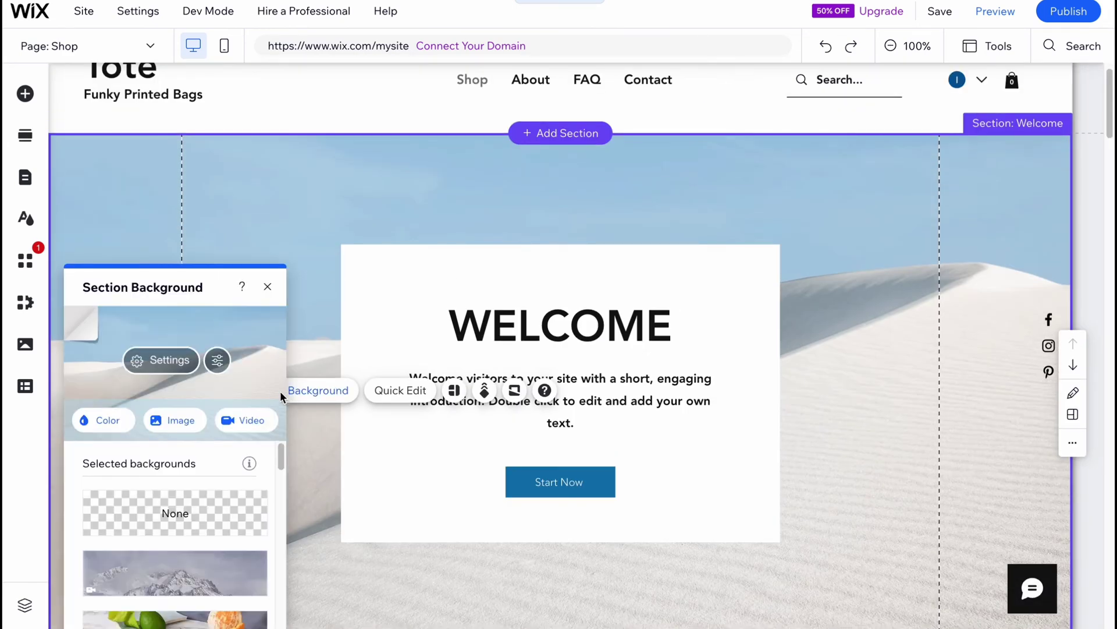
scroll(202, 540, down, 3)
click(203, 517)
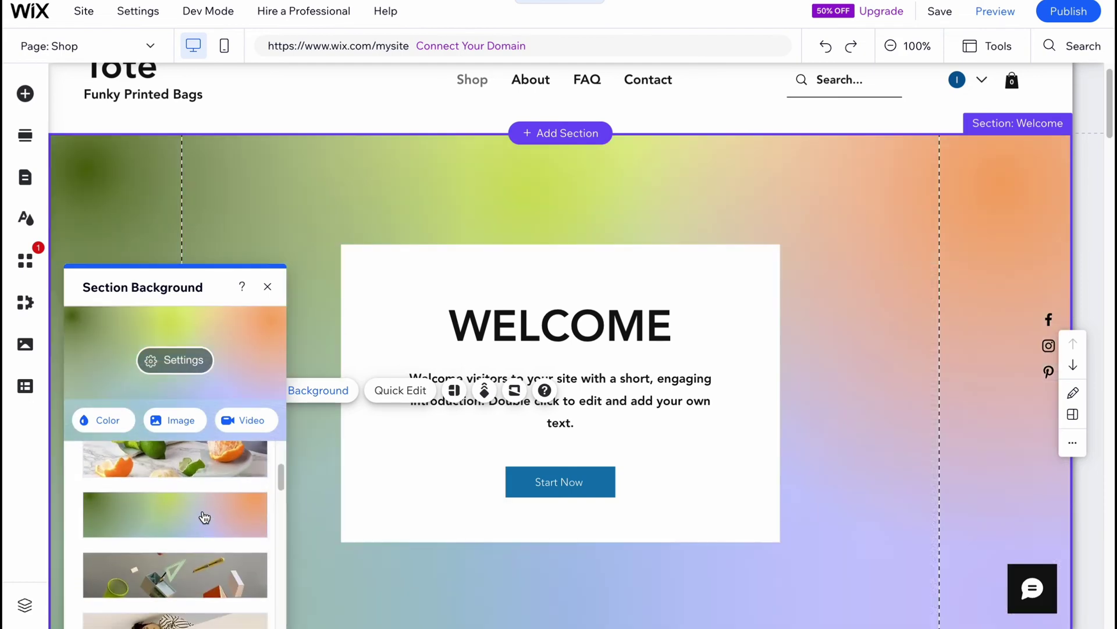
click(686, 251)
Change the WELCOME heading to 'HelperMan Store'.
double_click(561, 330)
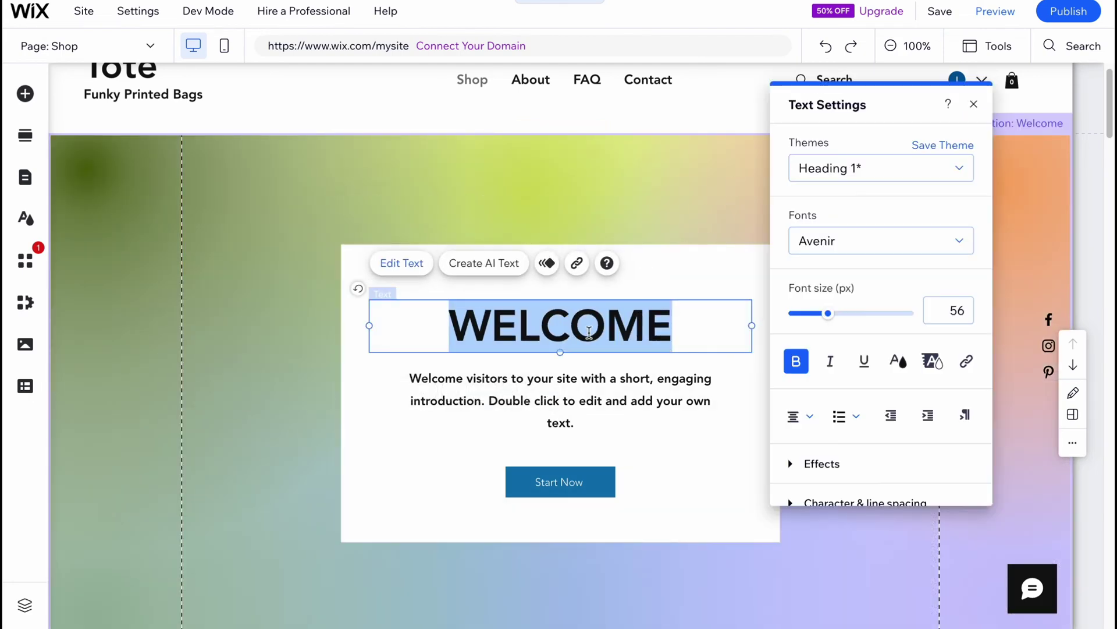
click(601, 328)
double_click(598, 329)
text(Hr)
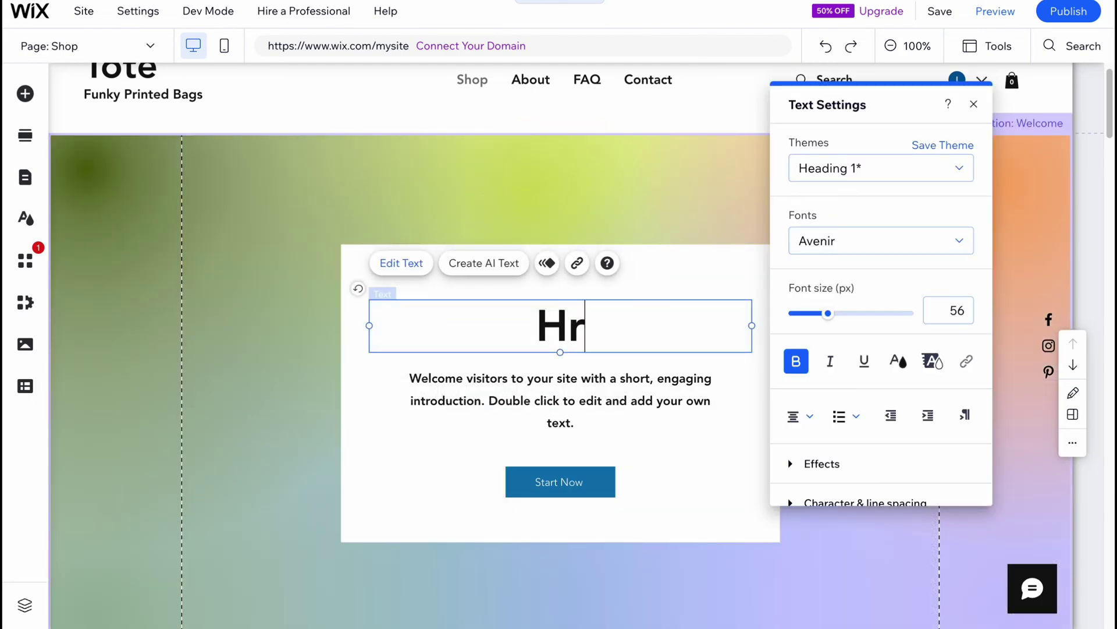
key(BackSpace)
text(elperMan Store)
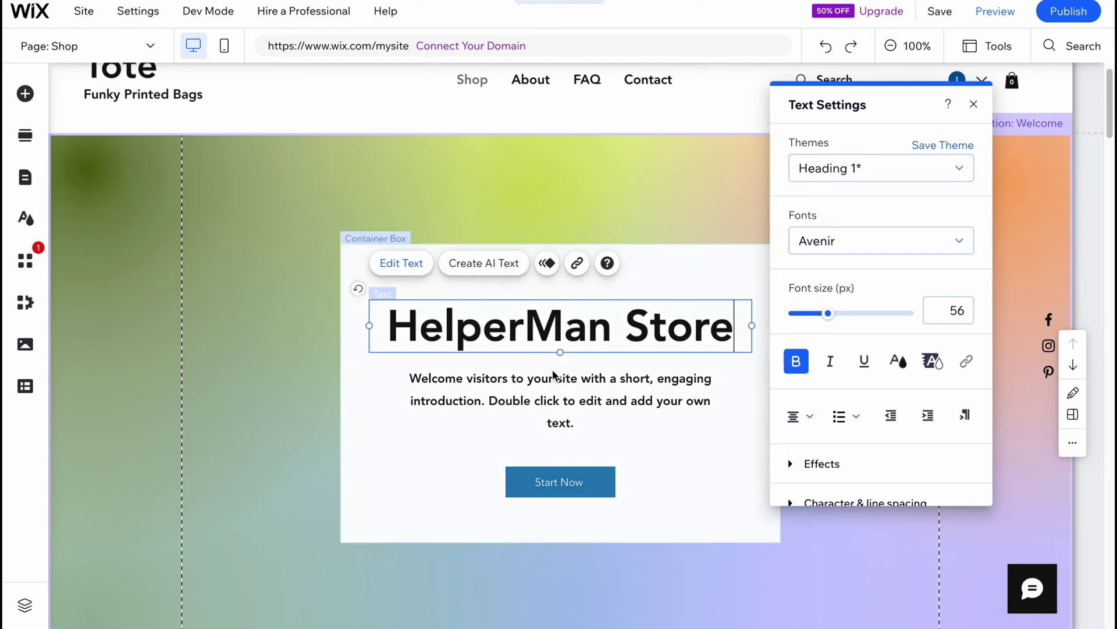
Replace the intro paragraph with 'Welcome to our bag store'.
click(524, 381)
double_click(468, 378)
click(467, 379)
key(ctrl+a)
text(Welcome to our bag store)
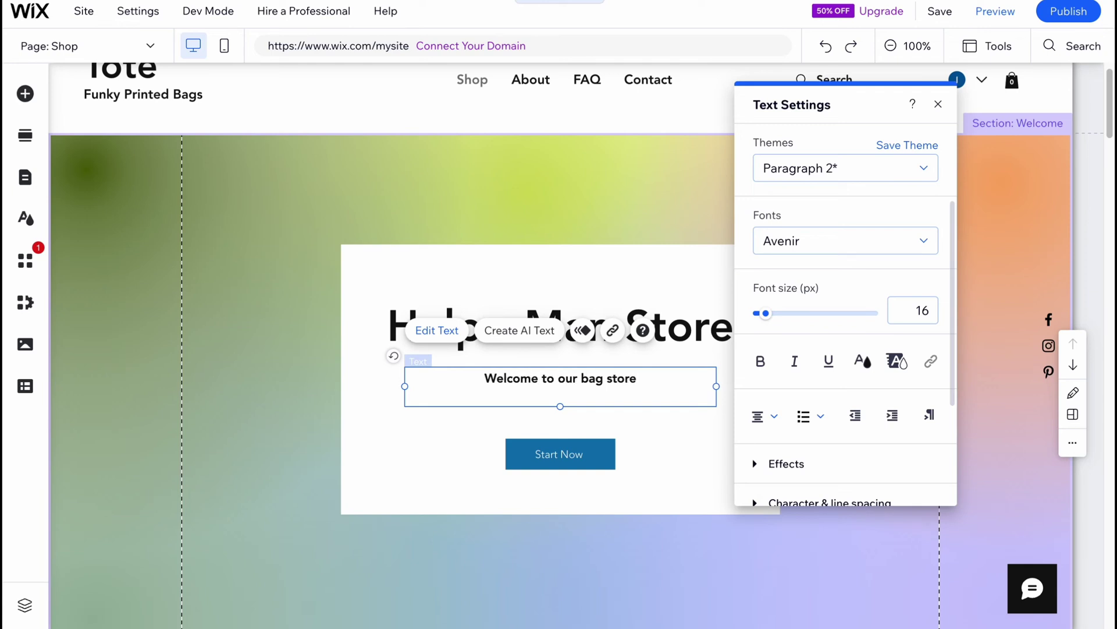
click(518, 191)
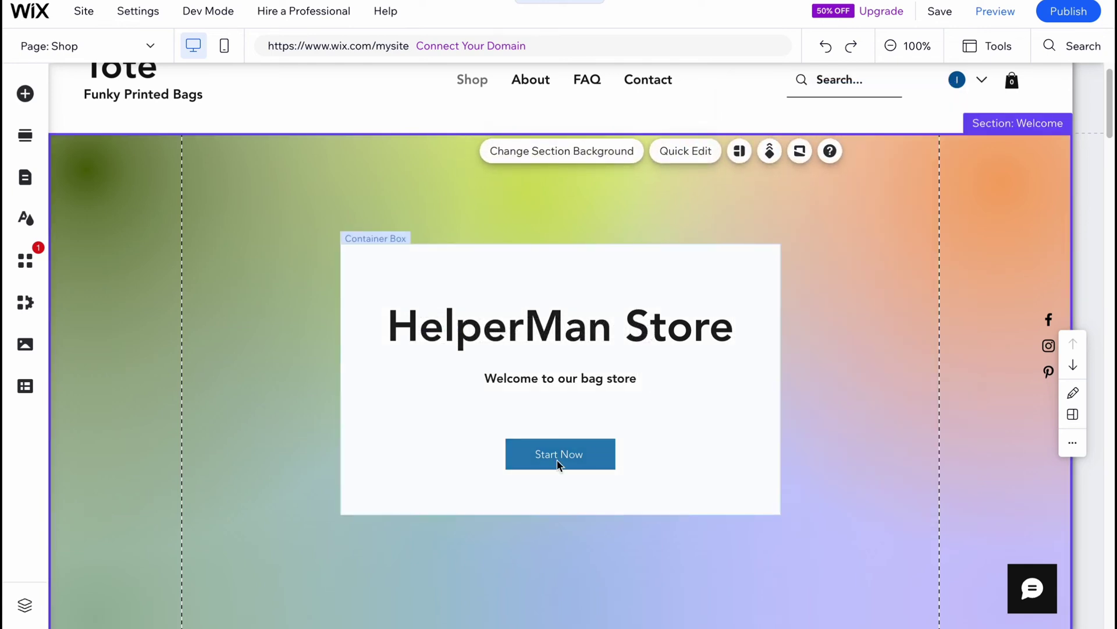
scroll(801, 419, down, 1)
scroll(771, 414, down, 3)
scroll(731, 403, down, 2)
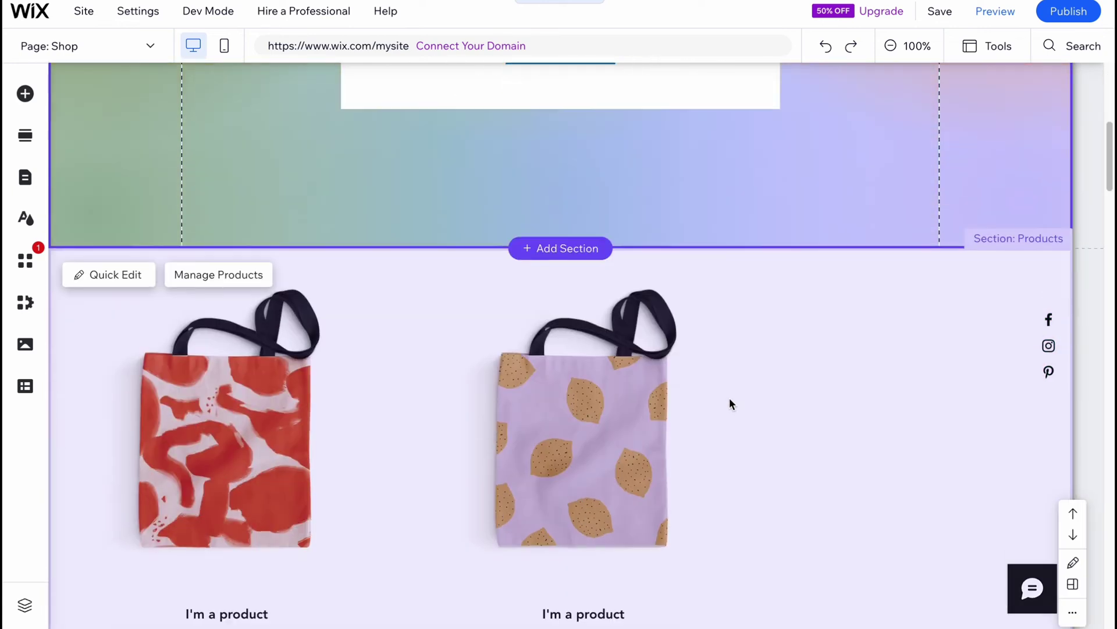
scroll(731, 402, up, 2)
scroll(626, 382, up, 3)
Relabel the Start Now button as 'Buy Now', leaving it without a link.
click(552, 354)
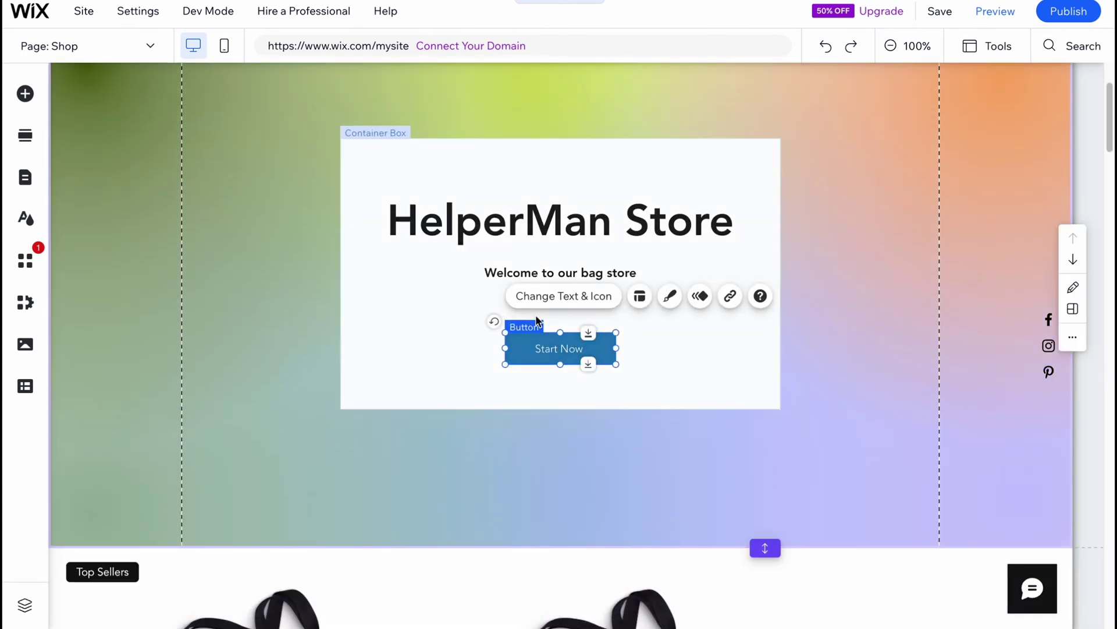
click(567, 302)
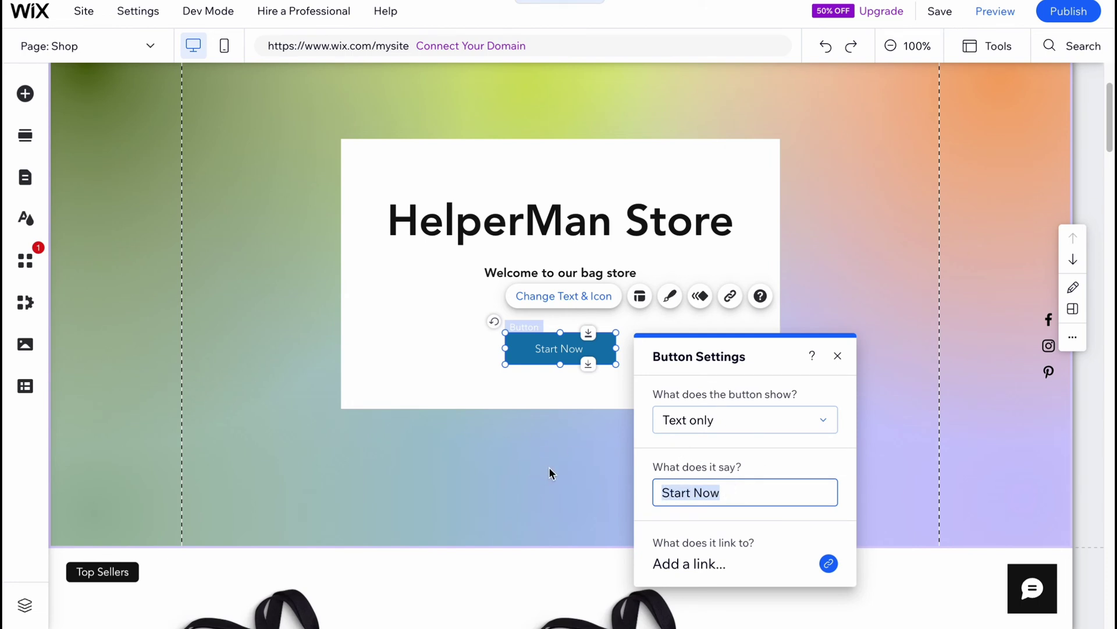
text(Buy)
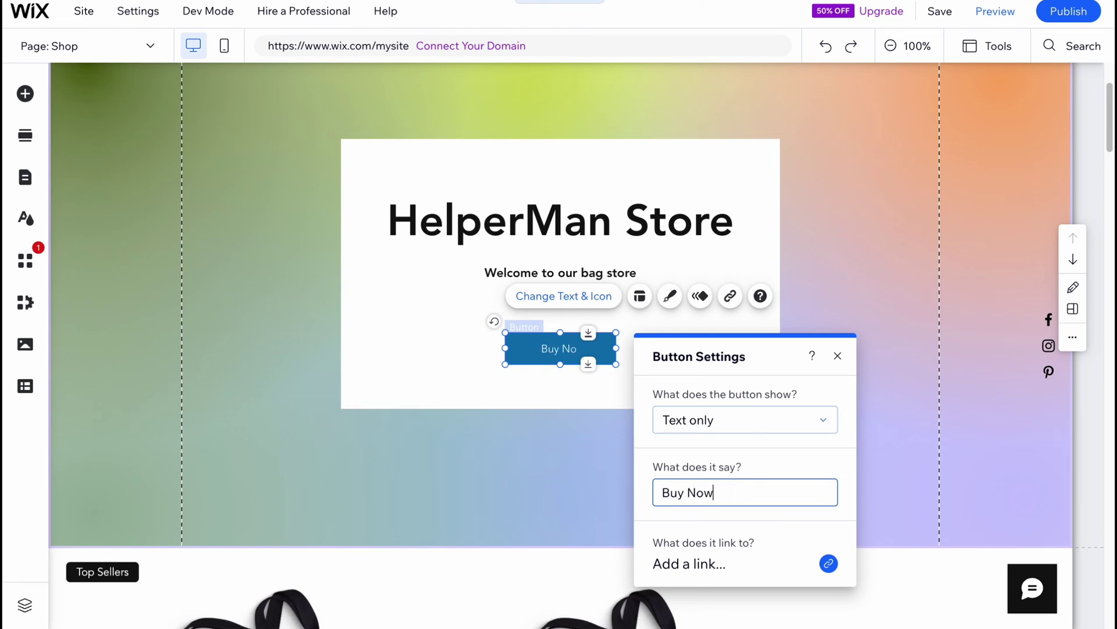
click(827, 565)
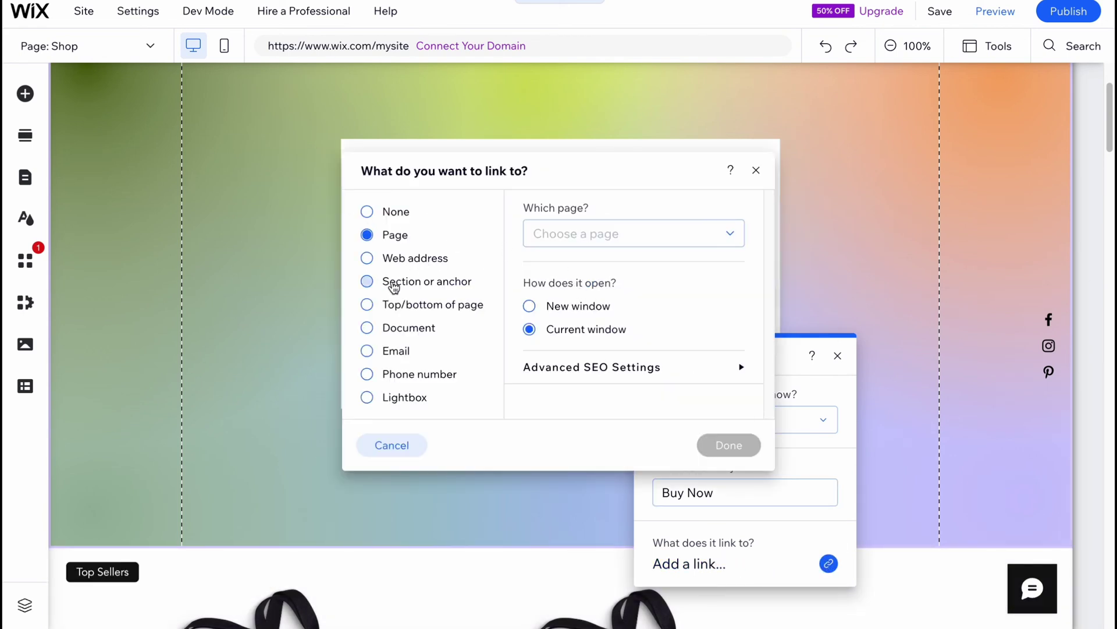
click(759, 171)
click(828, 145)
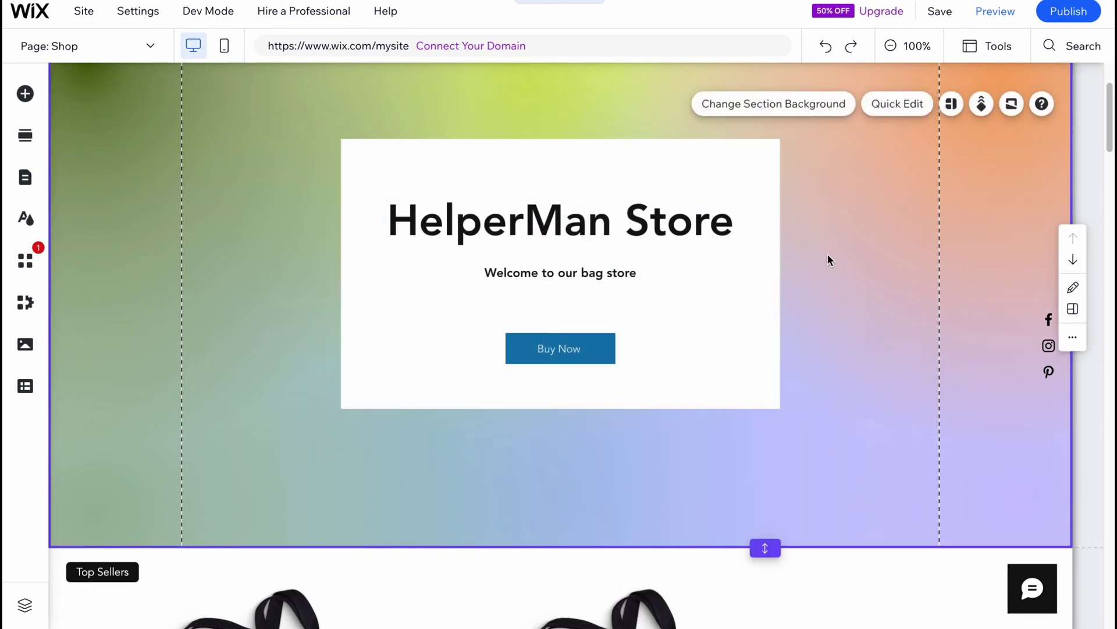
Save the site to the free Wix.com my-site-1 address and dismiss the saved confirmation.
click(1070, 13)
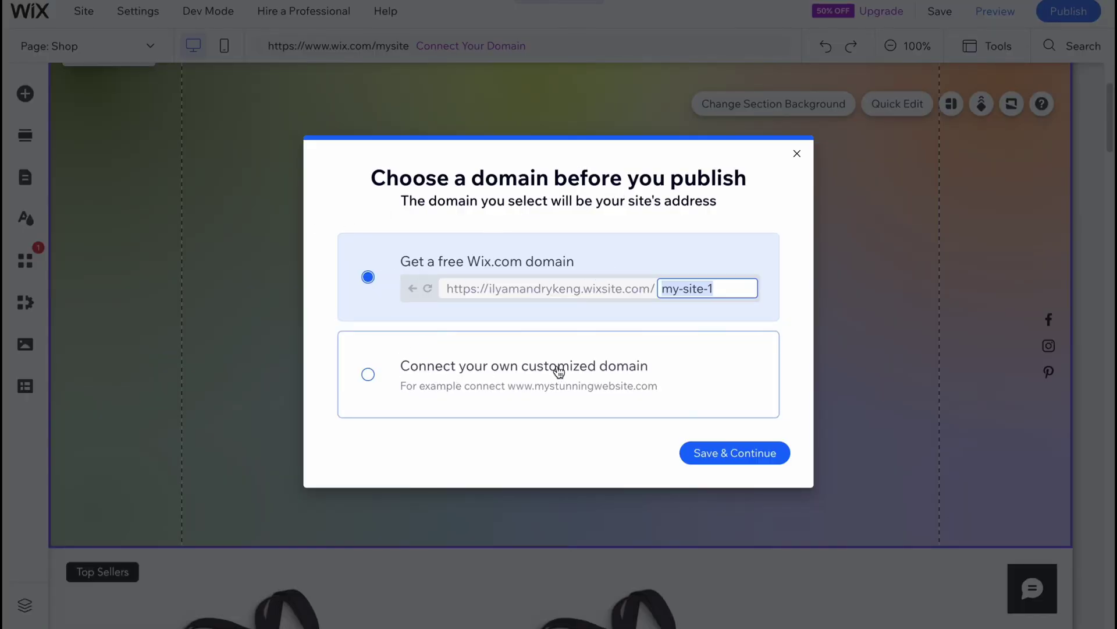
click(742, 456)
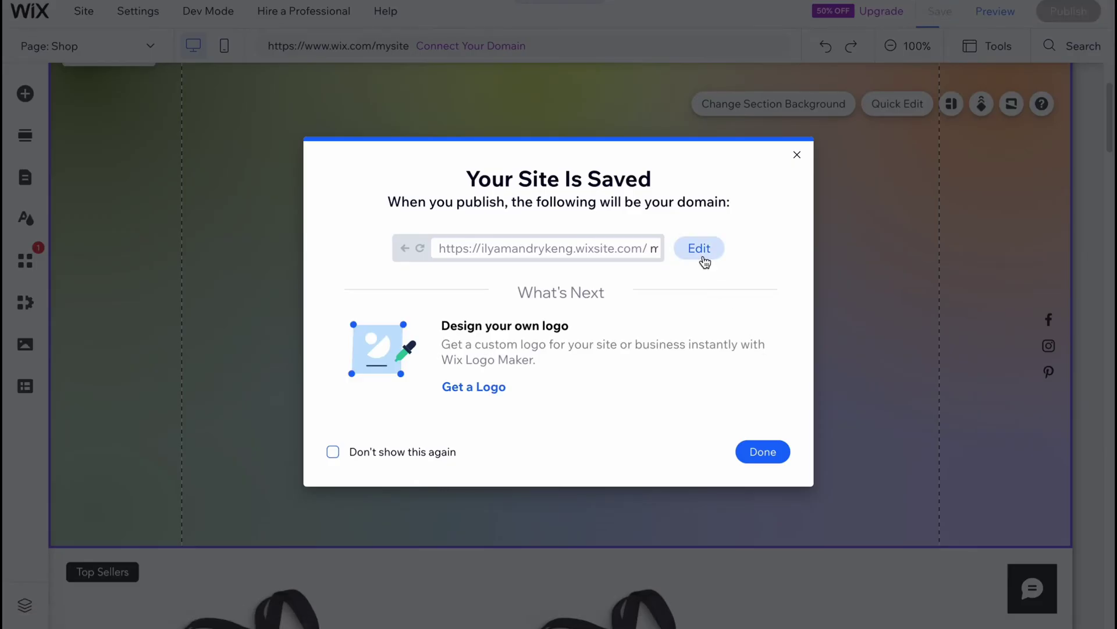
click(756, 445)
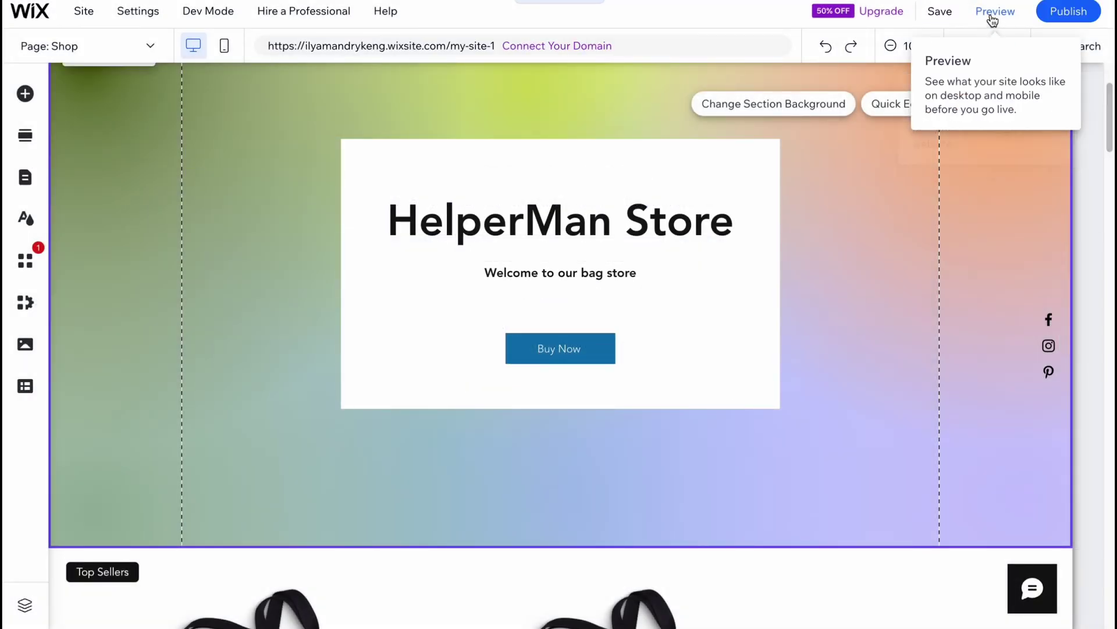
Preview the shop page, publish it live, and dismiss the congratulations and mobile-editing prompts.
click(992, 18)
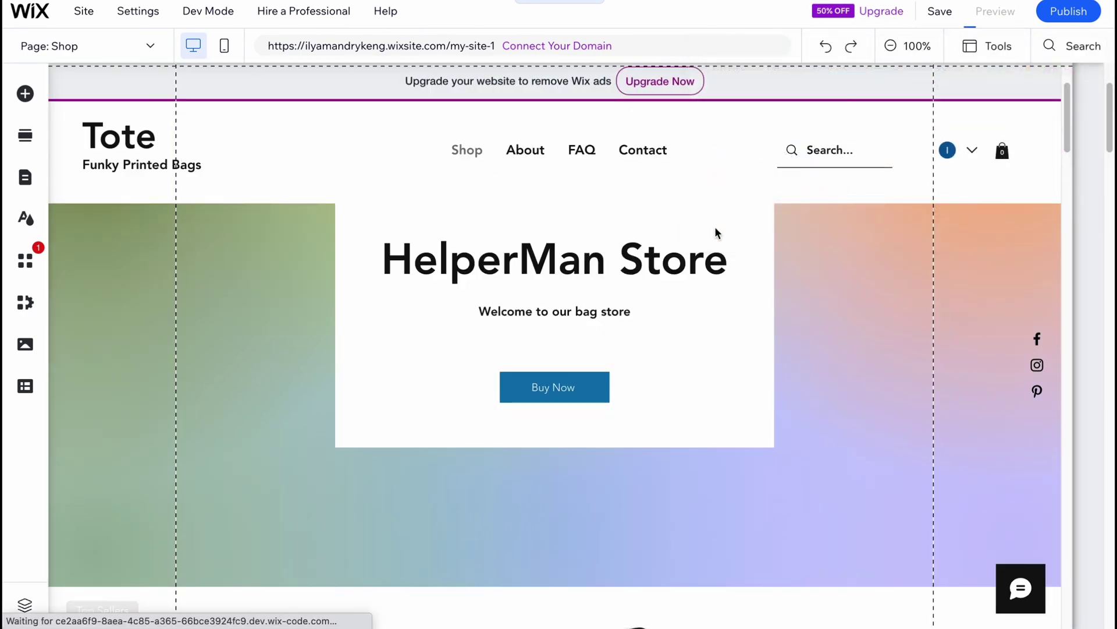
scroll(778, 294, down, 1)
scroll(577, 293, down, 5)
scroll(576, 291, down, 4)
scroll(576, 292, down, 3)
click(1097, 15)
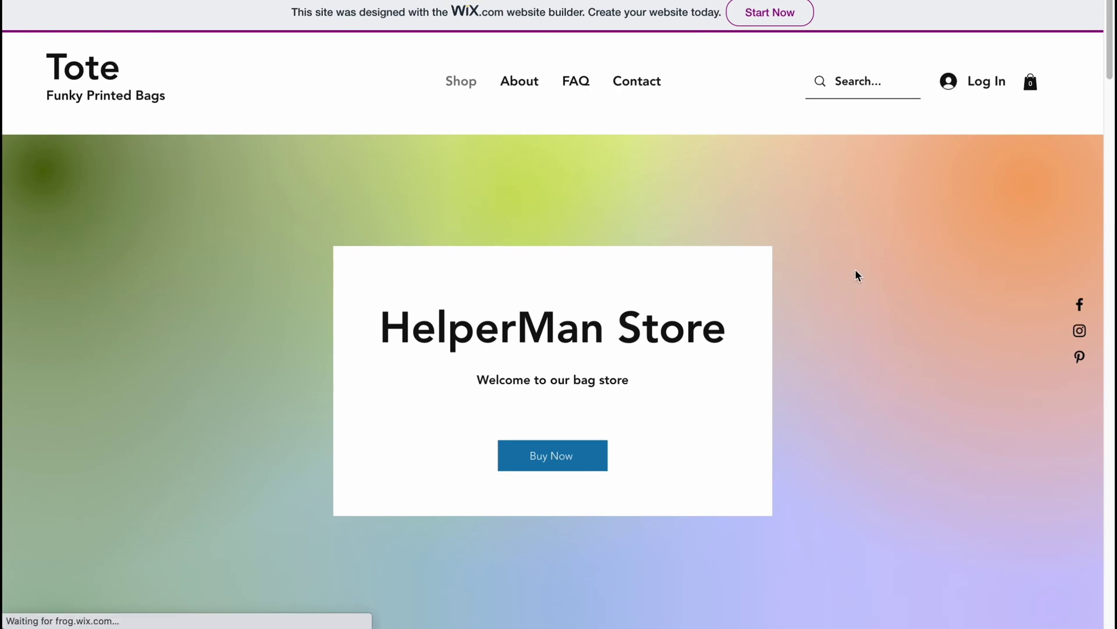
scroll(851, 271, down, 3)
scroll(843, 273, down, 3)
scroll(842, 268, down, 2)
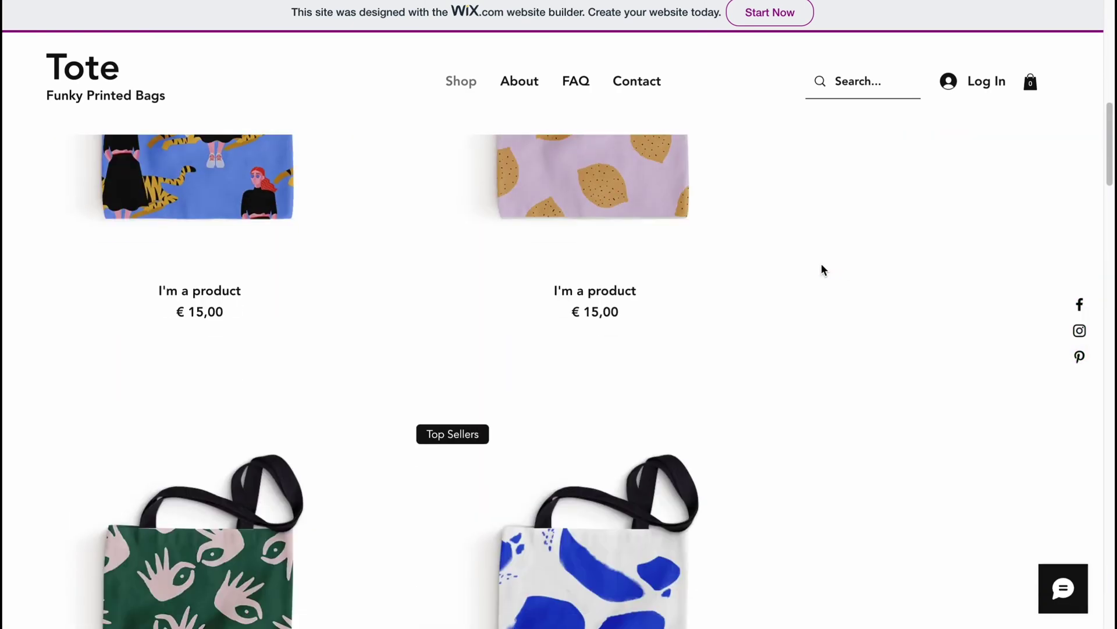
scroll(822, 266, down, 3)
scroll(822, 266, down, 3)
scroll(821, 269, down, 3)
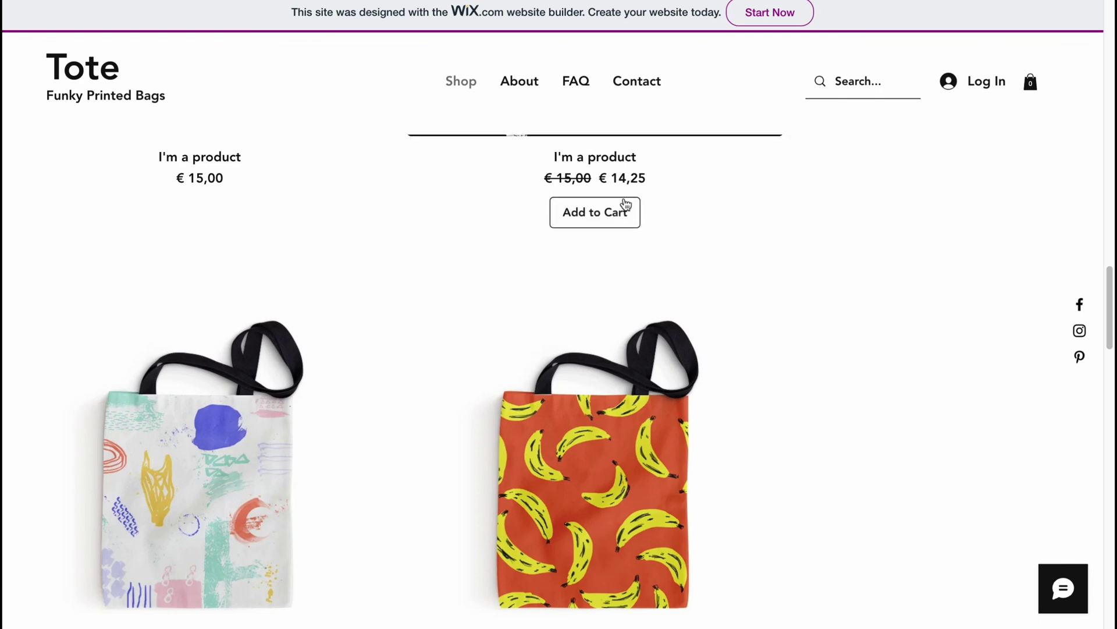
scroll(623, 255, up, 8)
scroll(624, 254, up, 5)
scroll(746, 304, up, 5)
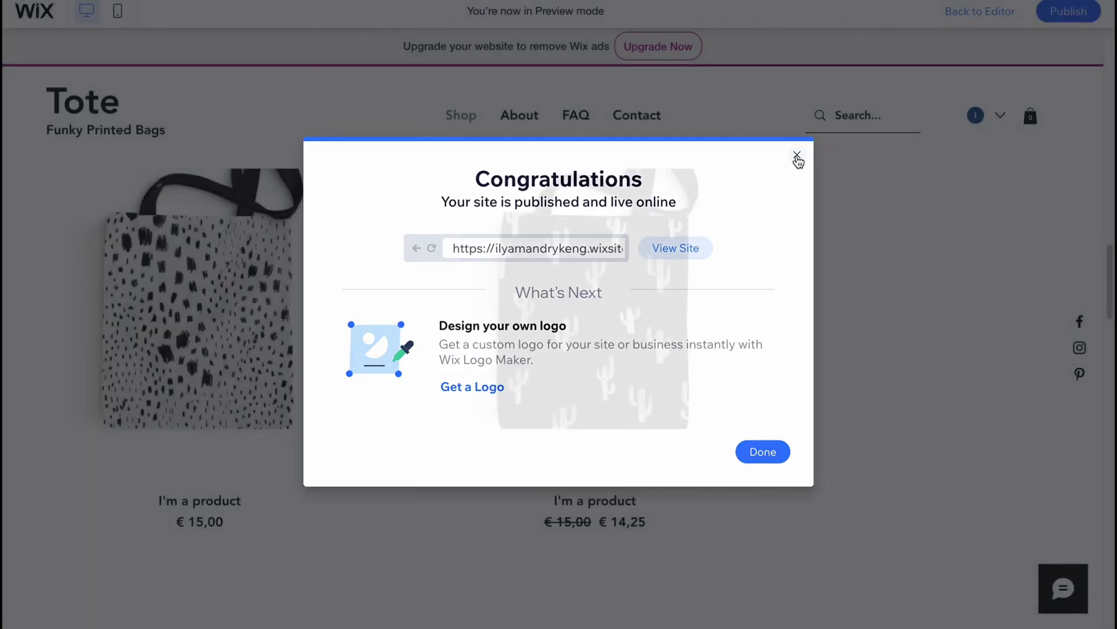
click(797, 158)
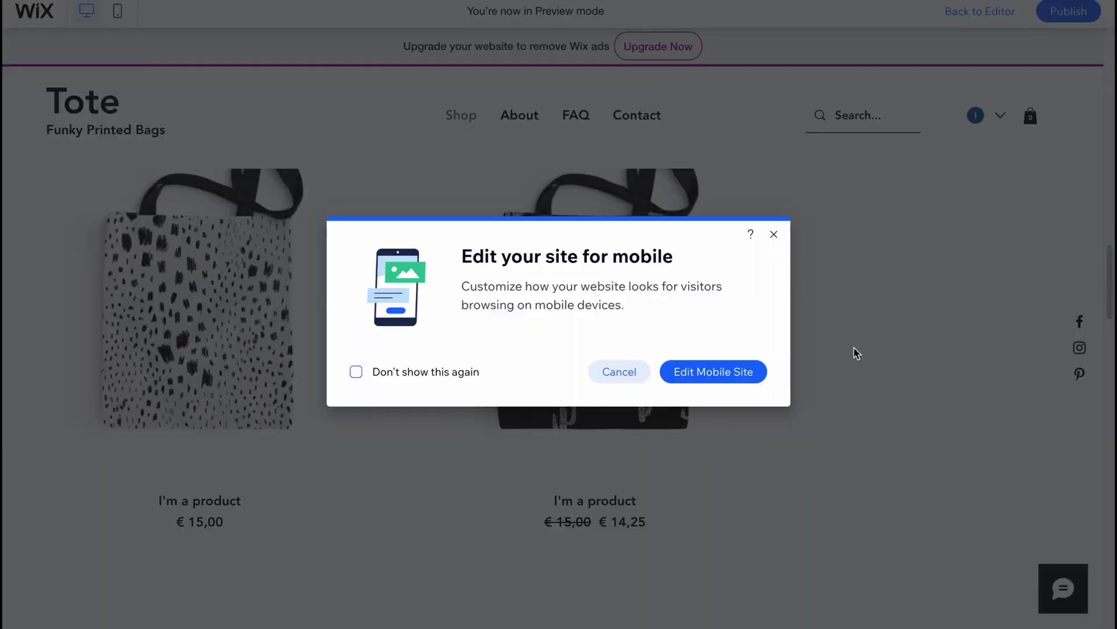
click(773, 238)
scroll(926, 332, down, 3)
scroll(865, 427, down, 3)
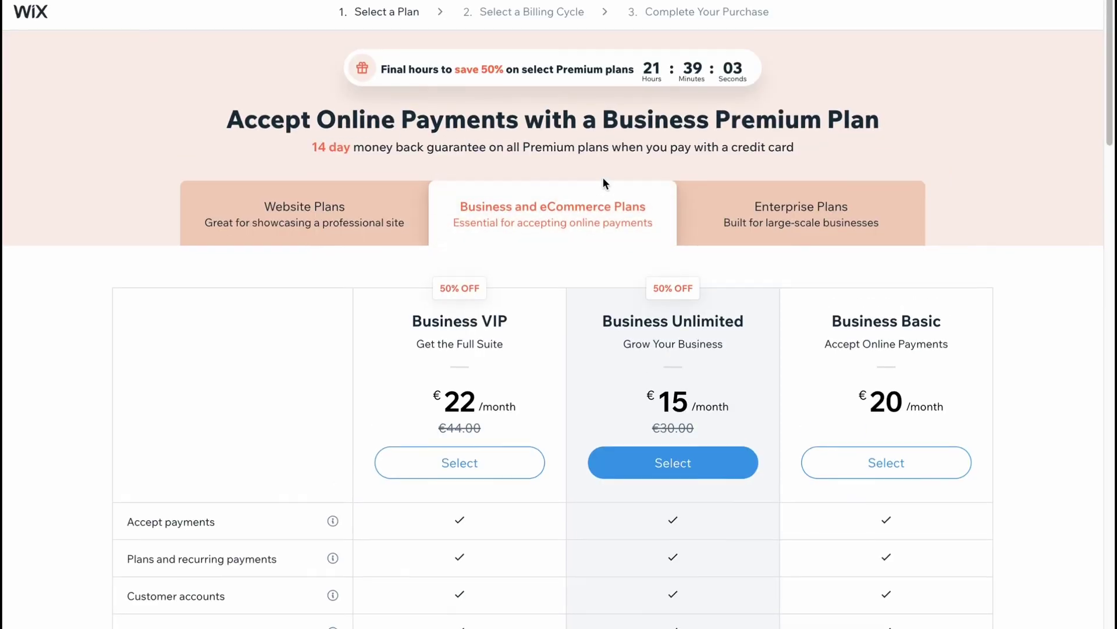
scroll(603, 177, down, 2)
drag(832, 184, 947, 184)
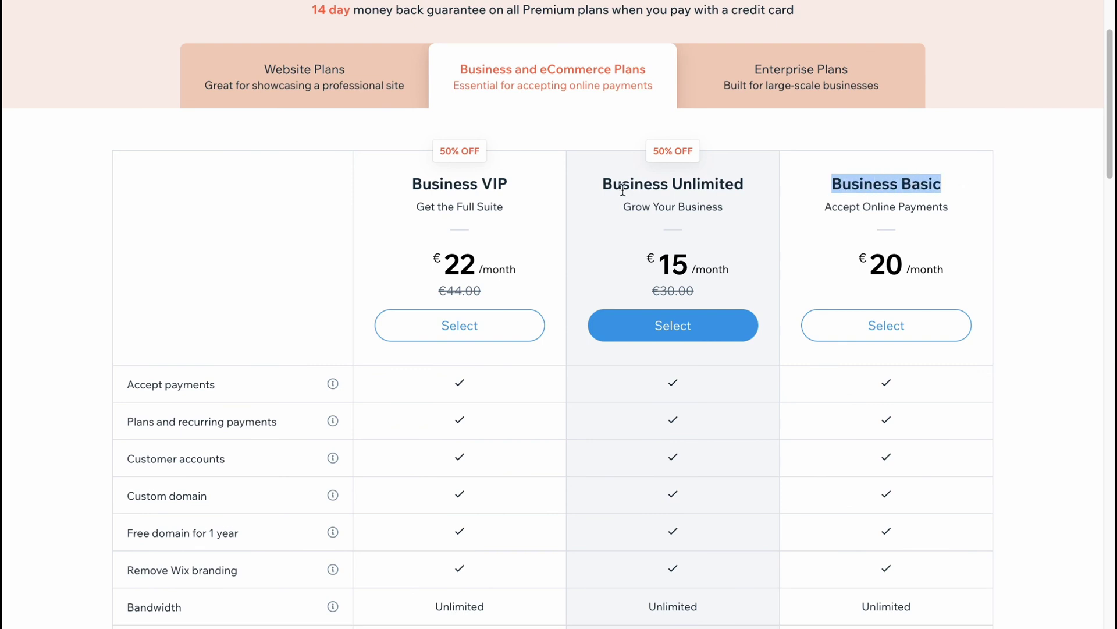
Compare Business VIP and Unlimited plans on storage, lead-capture forms, fields per form and customized reports.
drag(599, 183, 756, 182)
drag(414, 184, 508, 184)
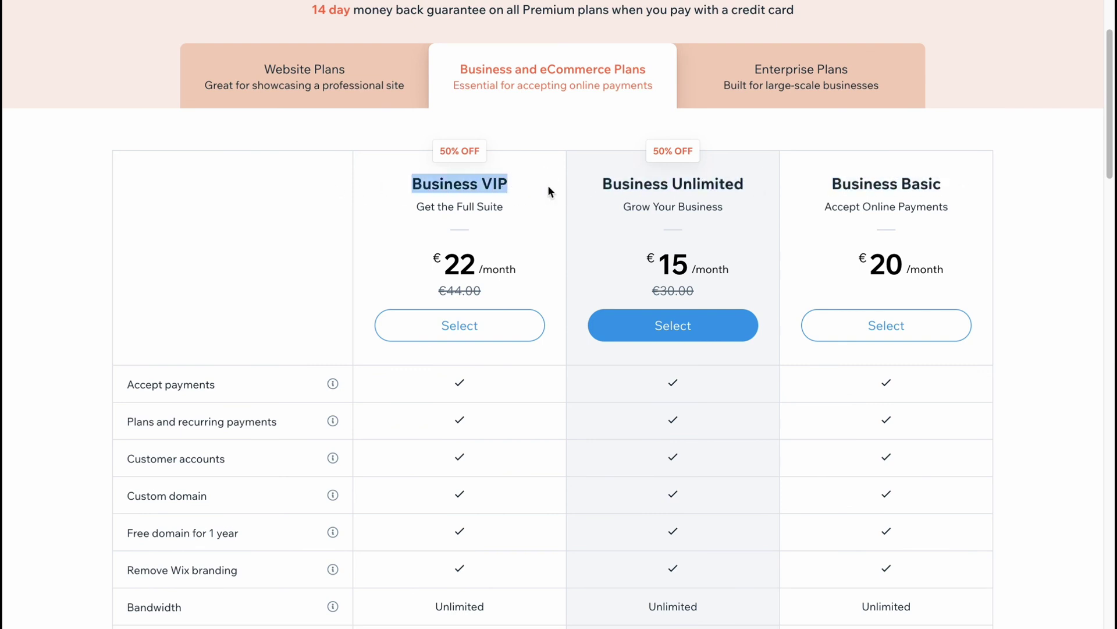
click(795, 133)
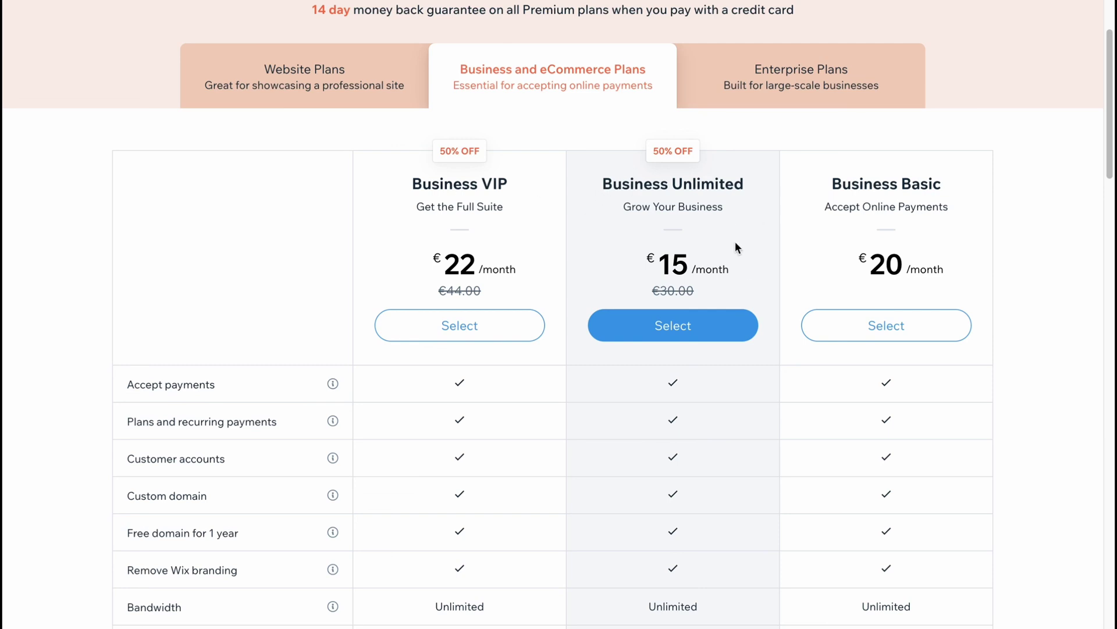
scroll(735, 248, down, 1)
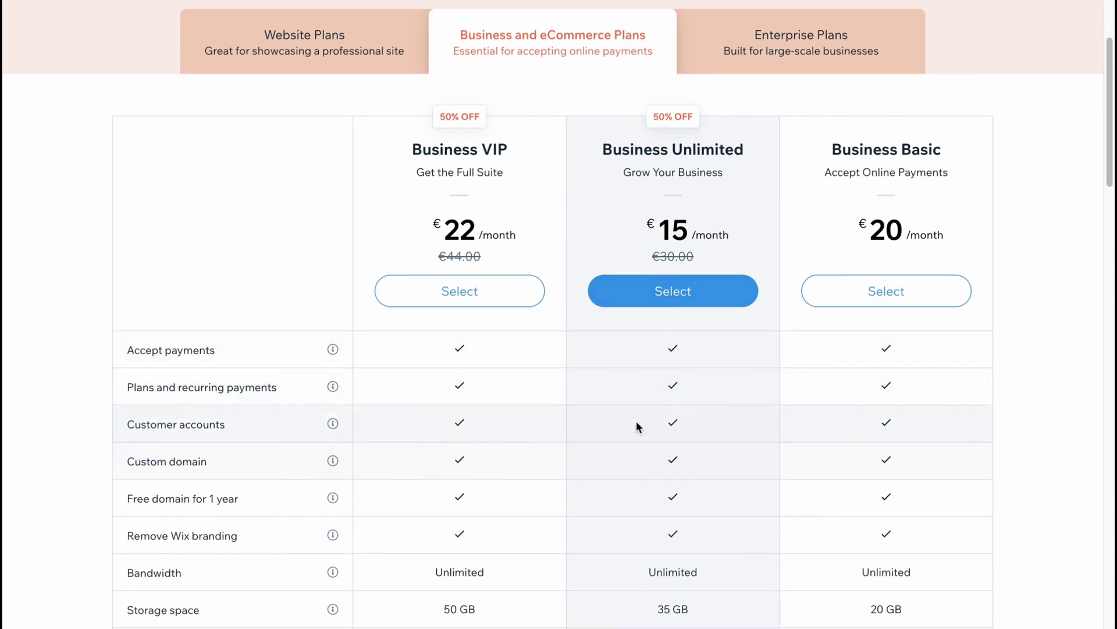
scroll(635, 410, down, 2)
scroll(702, 391, down, 3)
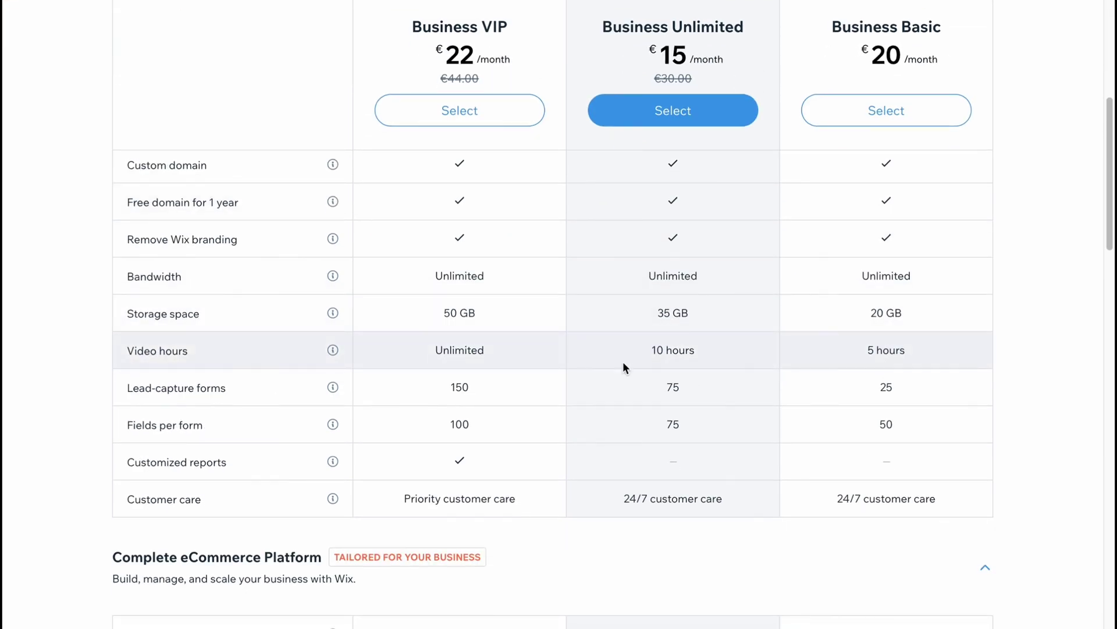
drag(136, 462, 228, 461)
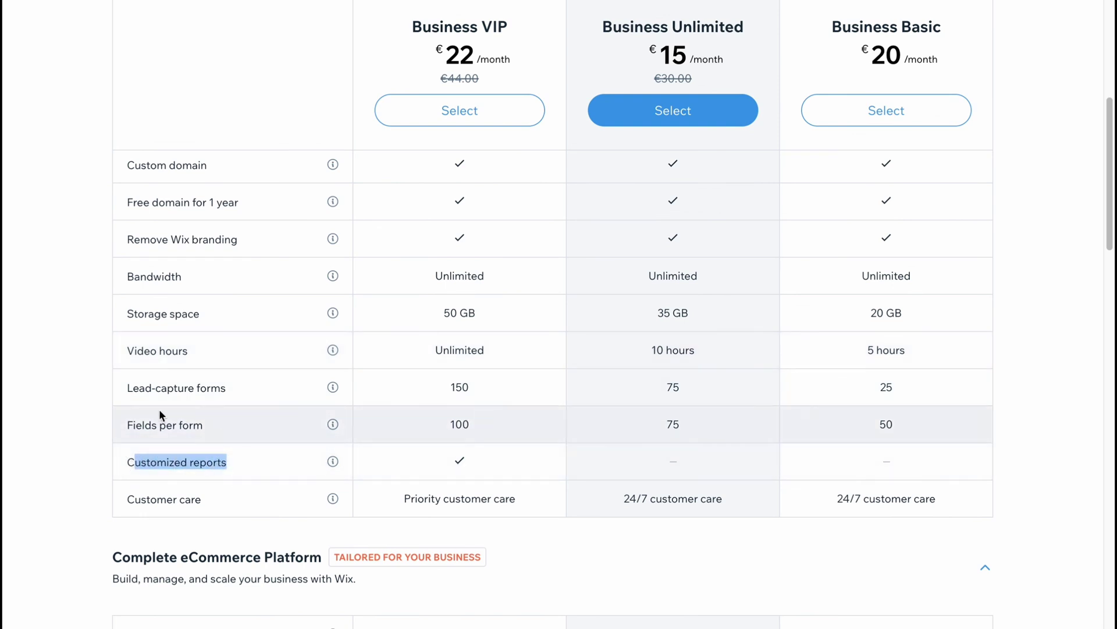
drag(127, 387, 226, 387)
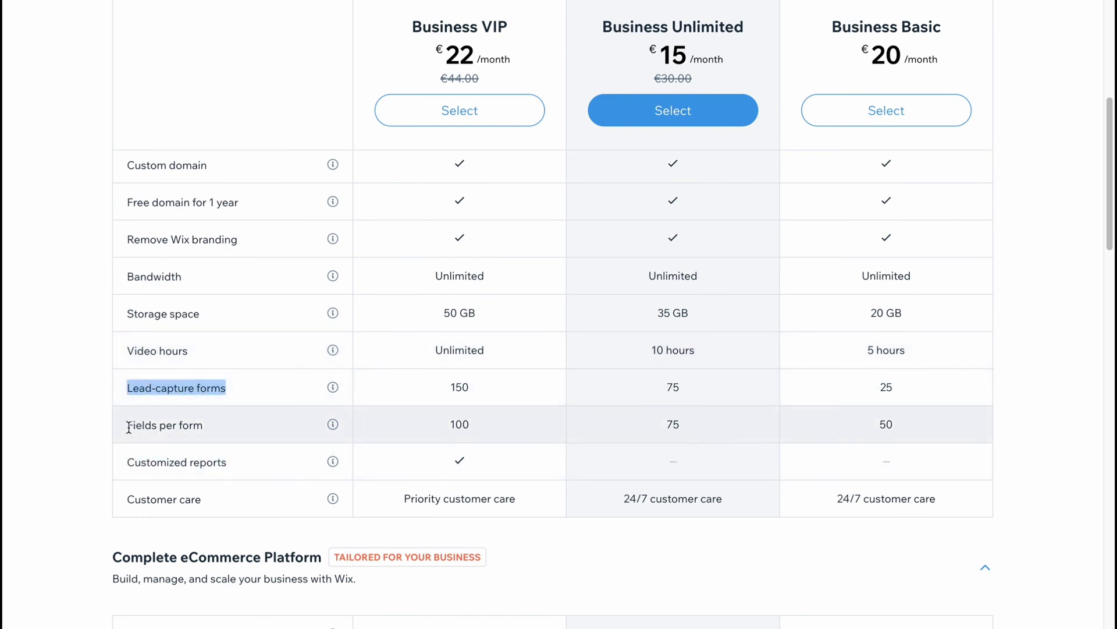
drag(129, 425, 223, 425)
mouse_move(210, 312)
mouse_down()
mouse_move(145, 324)
mouse_move(201, 315)
mouse_up()
click(141, 316)
scroll(1072, 264, down, 4)
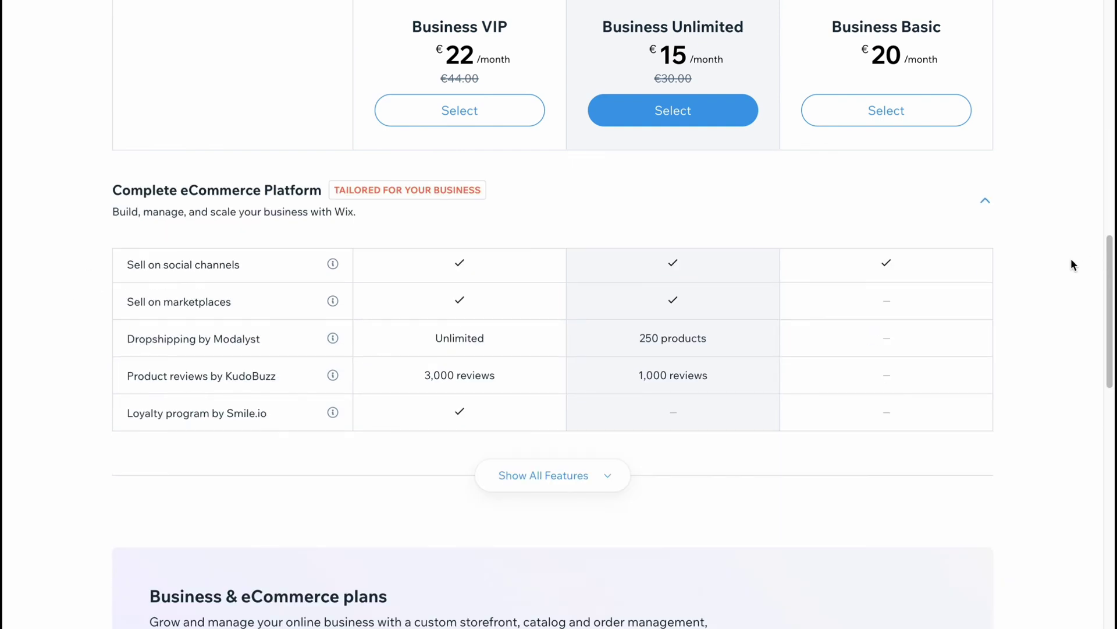
scroll(1034, 307, up, 2)
scroll(1021, 337, up, 5)
scroll(1021, 337, up, 3)
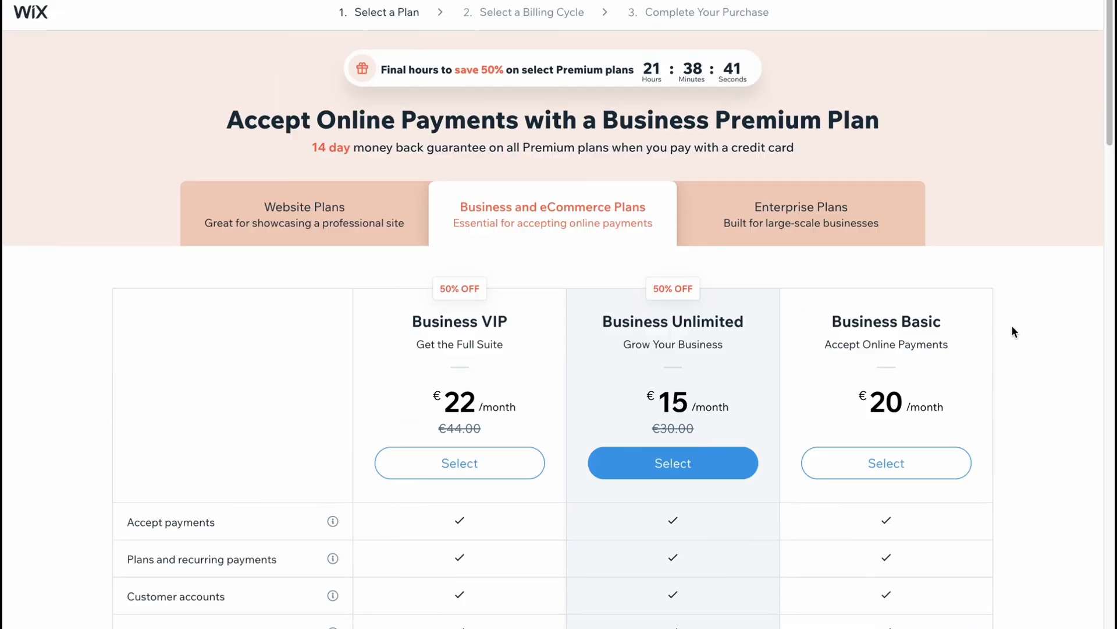